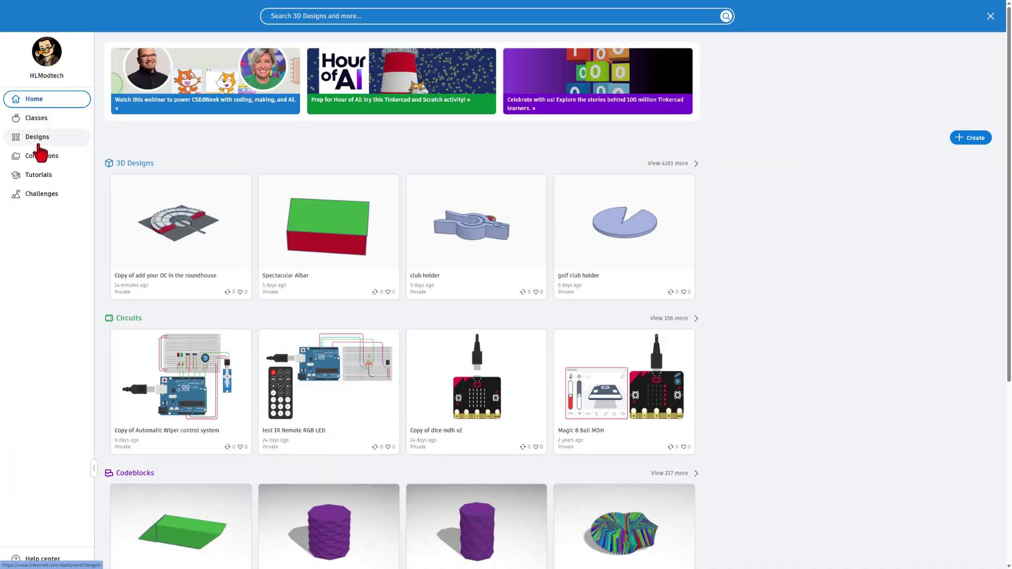
- Open the list of saved designs and search it for "fidget"
click(41, 138)
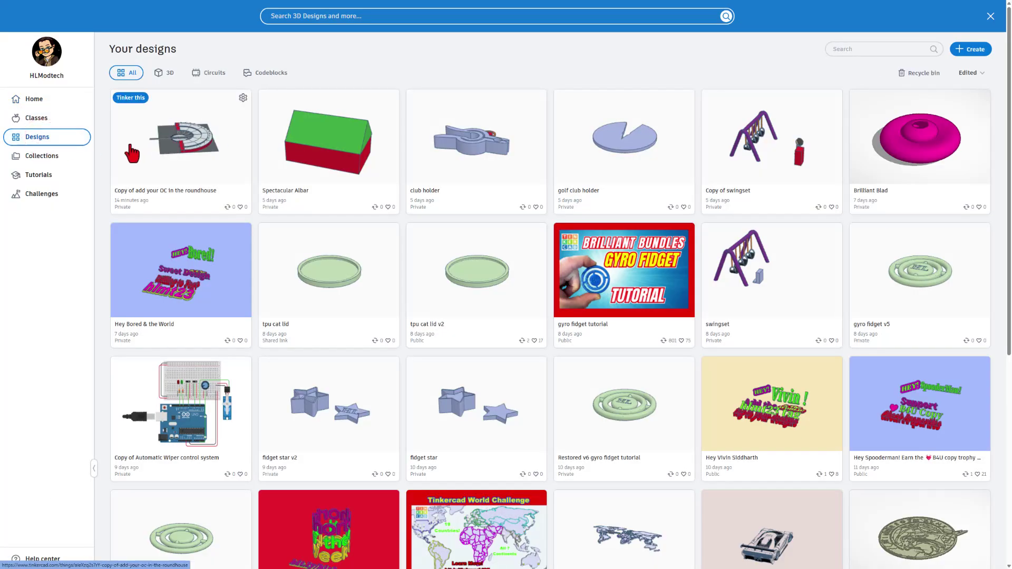
click(835, 49)
text(fidget)
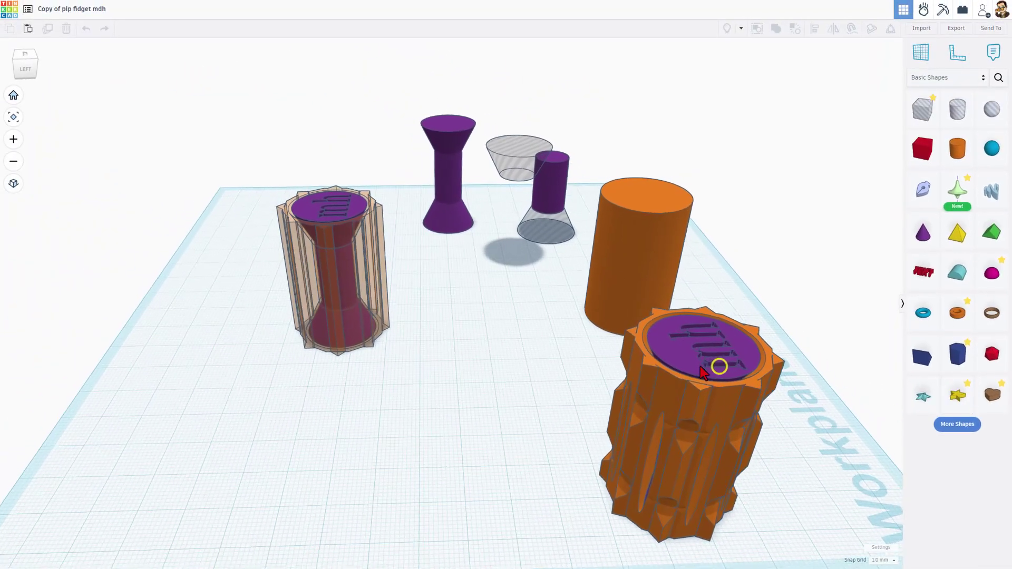
- Examine the purple core and orange sleeve in the Copy of pip fidget mdh design, ungrouping the textured fidget to inspect its parts
click(438, 209)
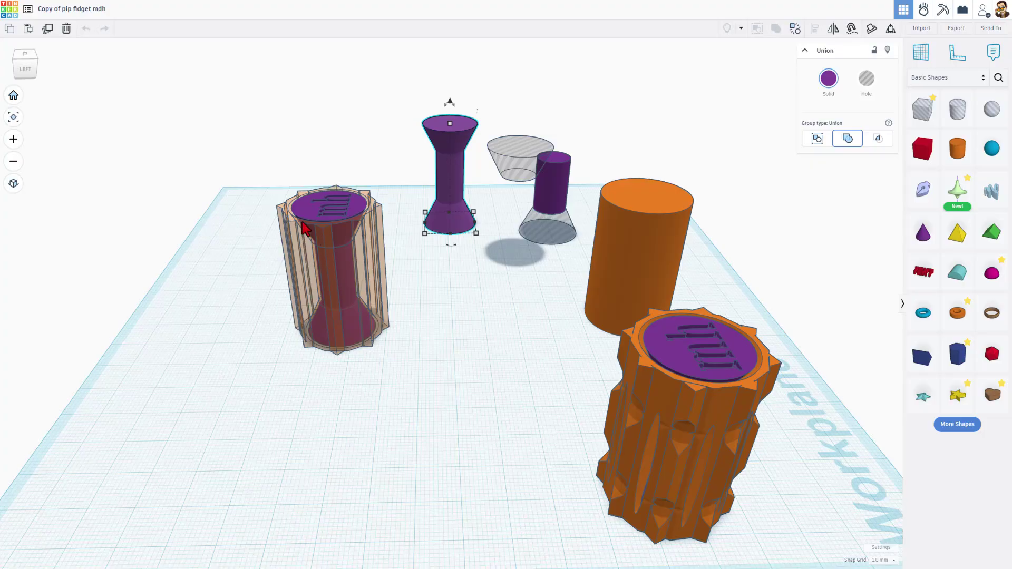
scroll(314, 235, up, 3)
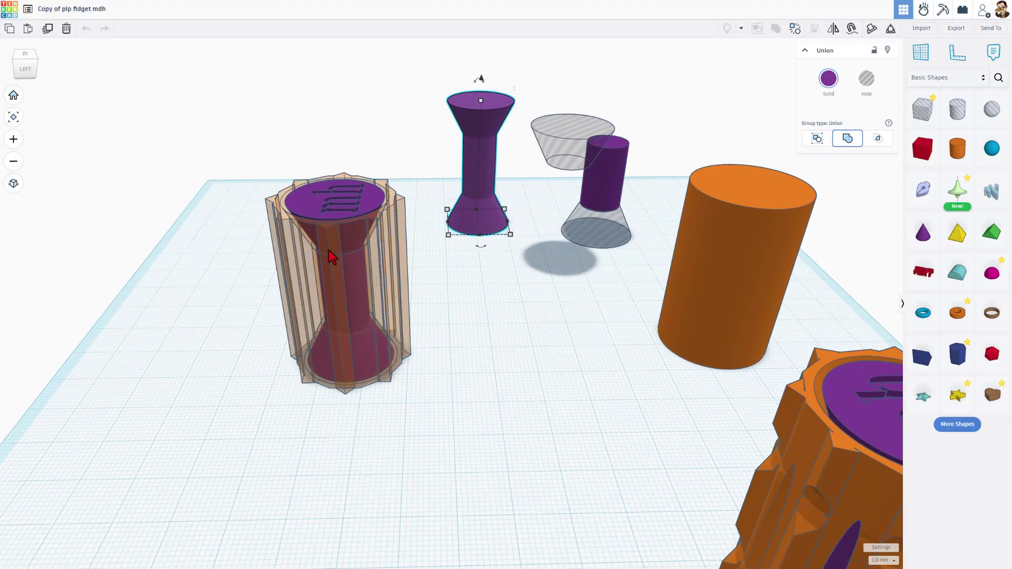
right_drag(329, 256, 451, 316)
click(722, 376)
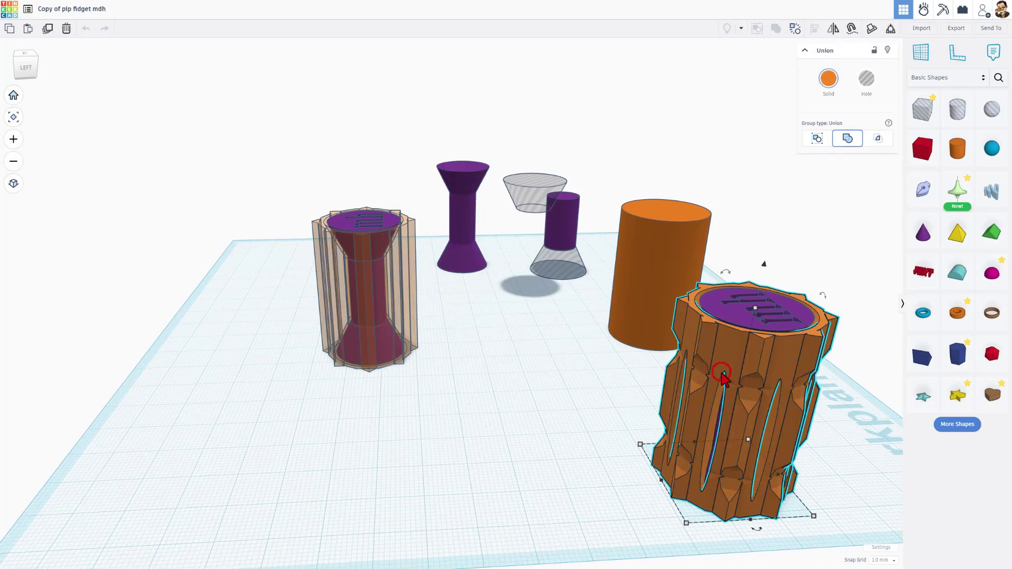
click(794, 29)
click(558, 377)
click(651, 387)
click(565, 427)
right_drag(565, 427, 524, 321)
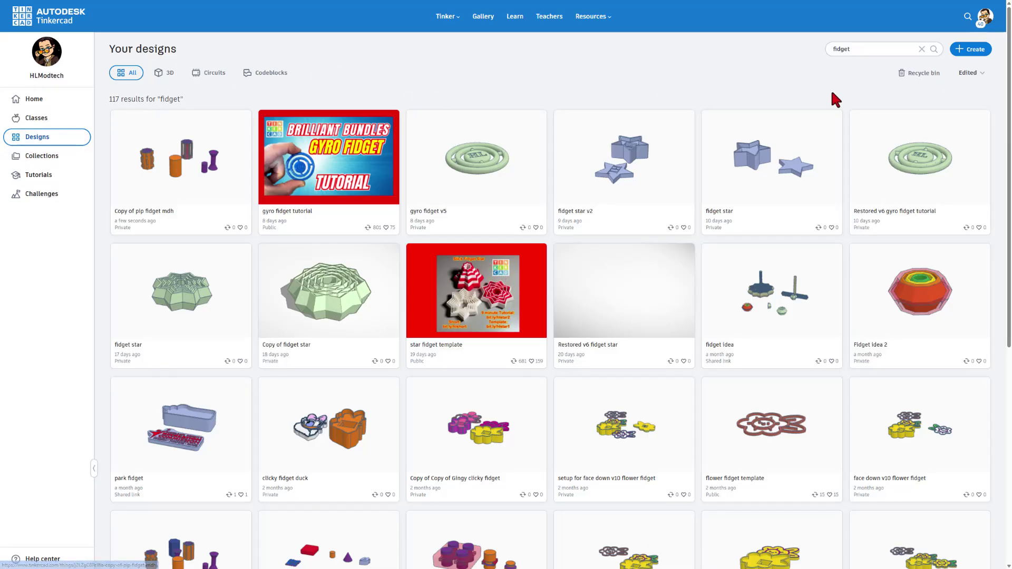
- Create a new 3D design and name it "fun fidget"
click(972, 55)
click(955, 76)
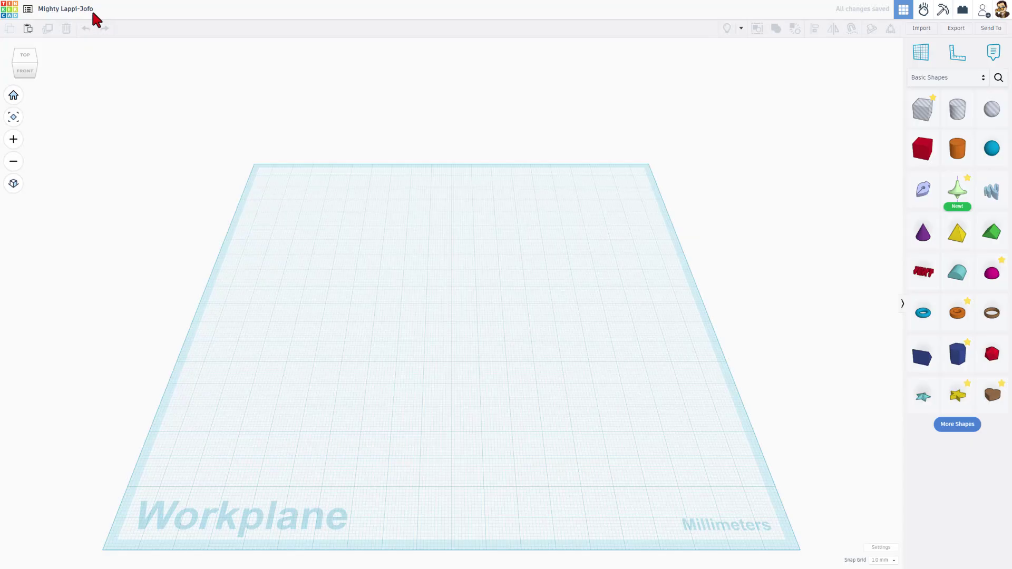
click(90, 9)
text(fun fidget)
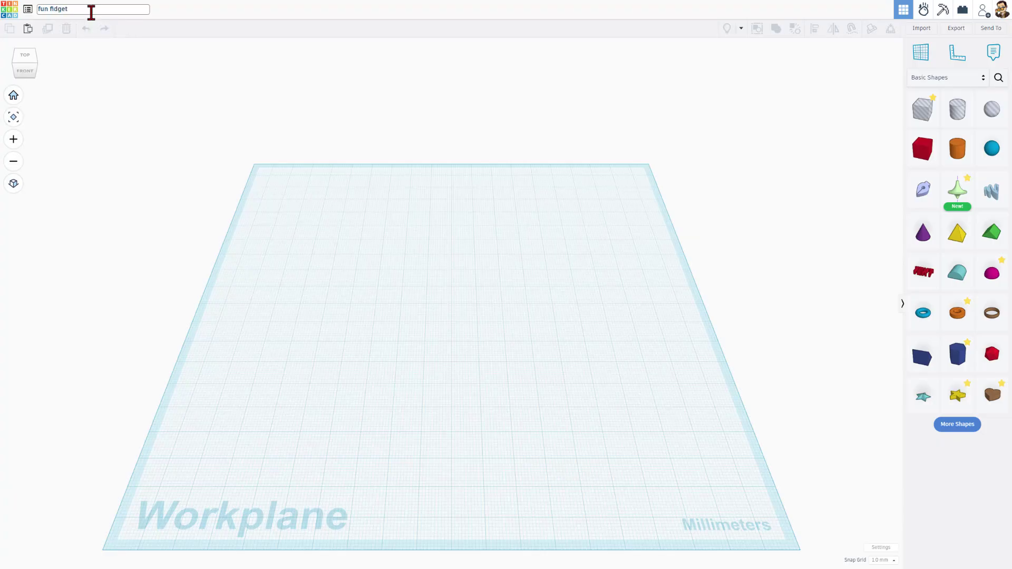
- Place a revolve sketch shape near the middle of the workplane and start its sketch
right_drag(398, 238, 461, 236)
mouse_move(956, 191)
mouse_down()
mouse_move(708, 214)
mouse_move(524, 252)
mouse_move(440, 318)
mouse_move(462, 324)
mouse_move(456, 319)
mouse_move(479, 315)
mouse_move(457, 322)
mouse_move(464, 328)
mouse_up()
scroll(439, 319, up, 6)
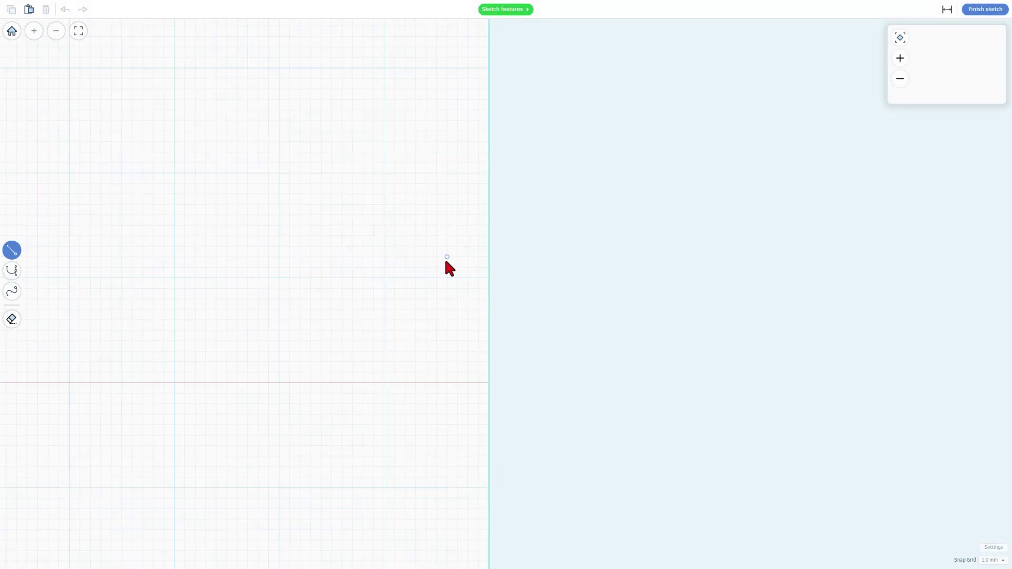
- Review the sketch feature help topics from What's New and Revolve through Add Points, and close the help
click(502, 10)
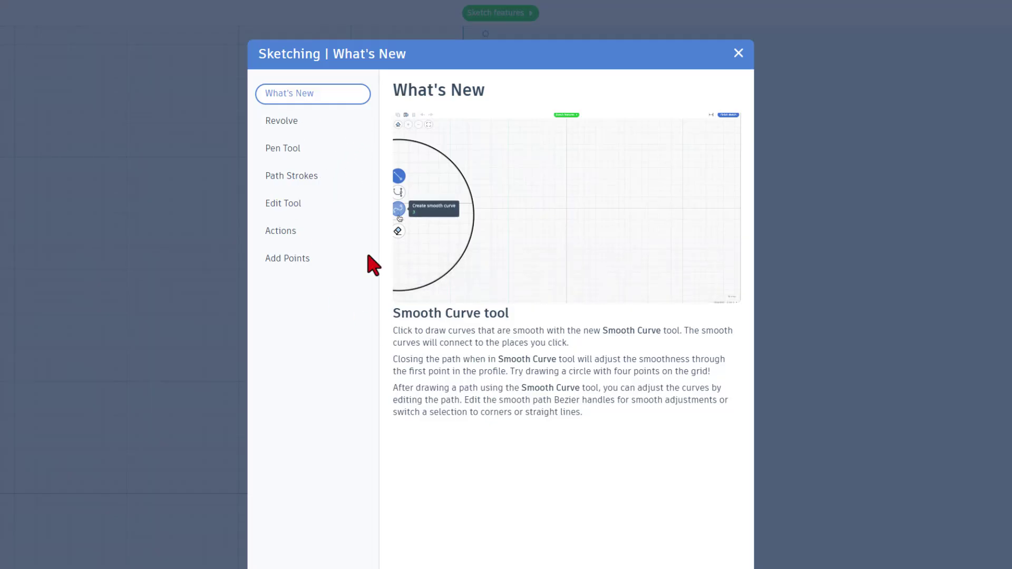
click(298, 121)
click(295, 147)
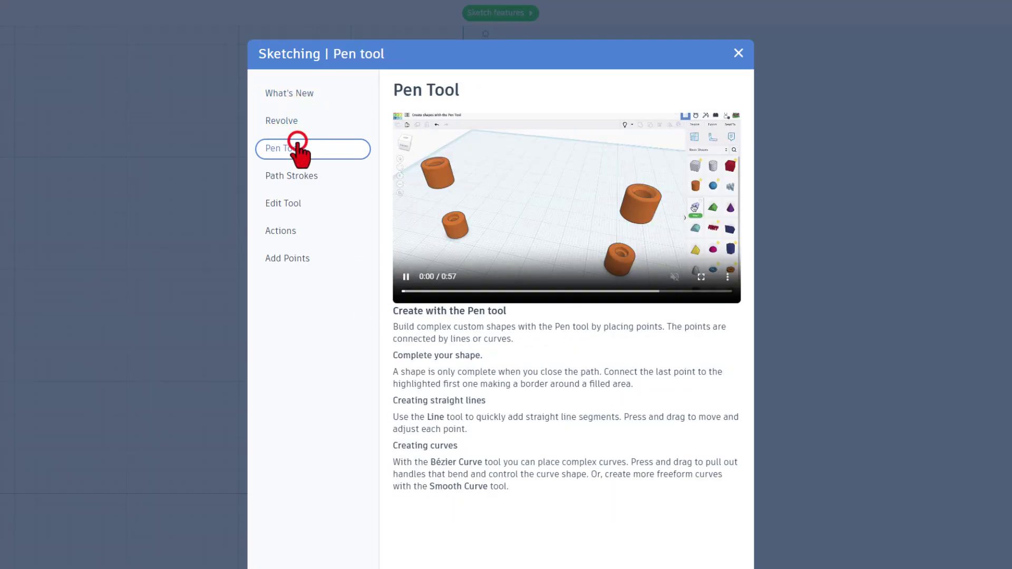
click(290, 177)
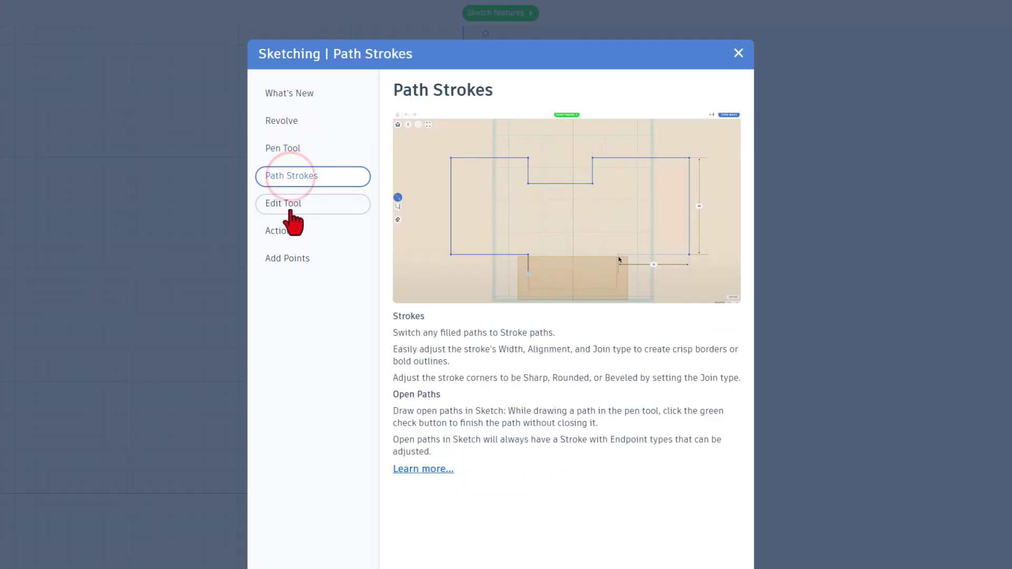
click(289, 208)
click(290, 232)
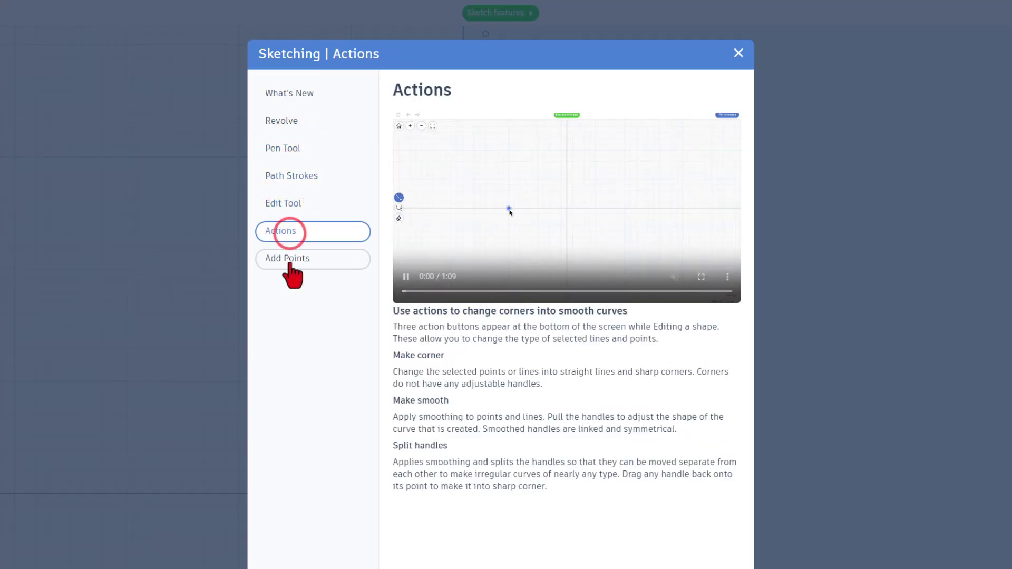
click(289, 259)
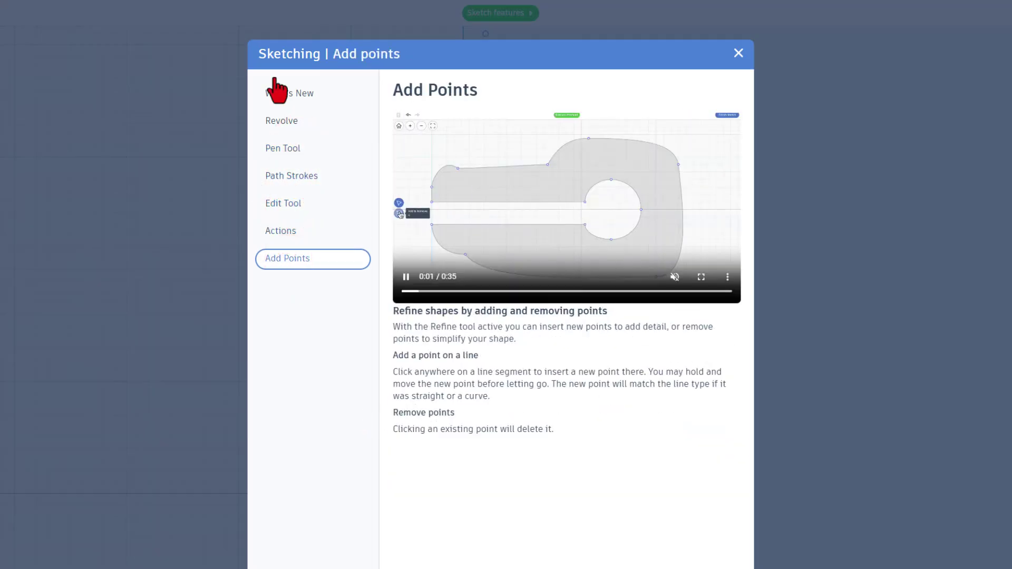
click(739, 54)
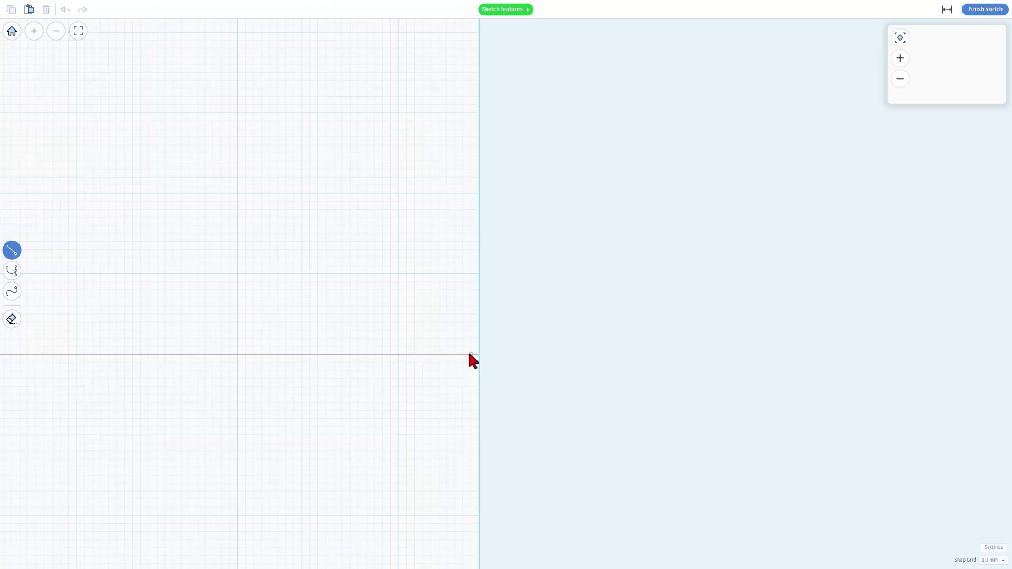
- Draw a closed straight-line core profile against the revolve axis, 30 mm high with an 8 mm wide top, a flared base and a narrower straight waist
mouse_move(477, 354)
mouse_down()
mouse_move(397, 354)
mouse_move(421, 355)
mouse_move(407, 355)
mouse_up()
click(422, 355)
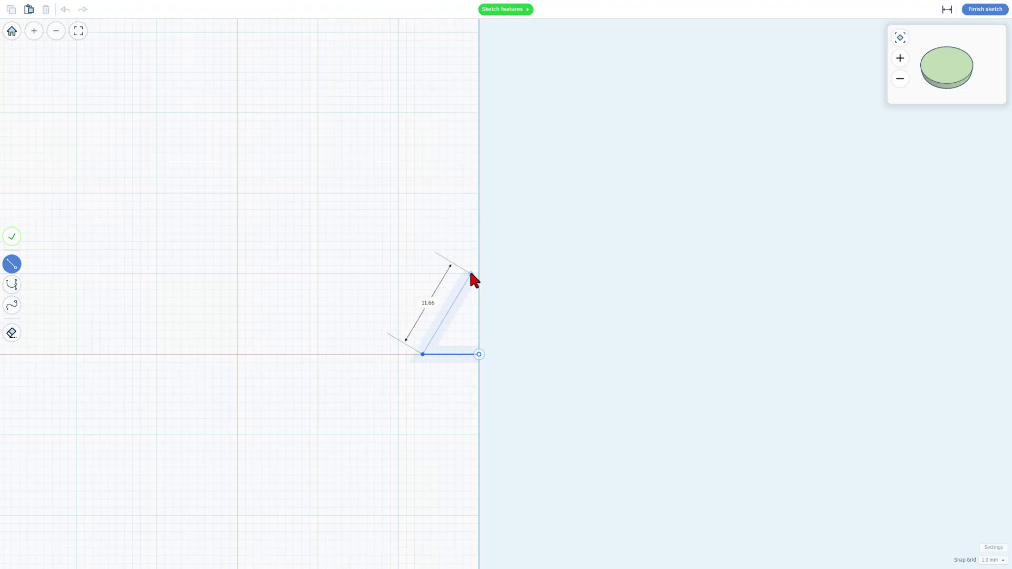
click(439, 273)
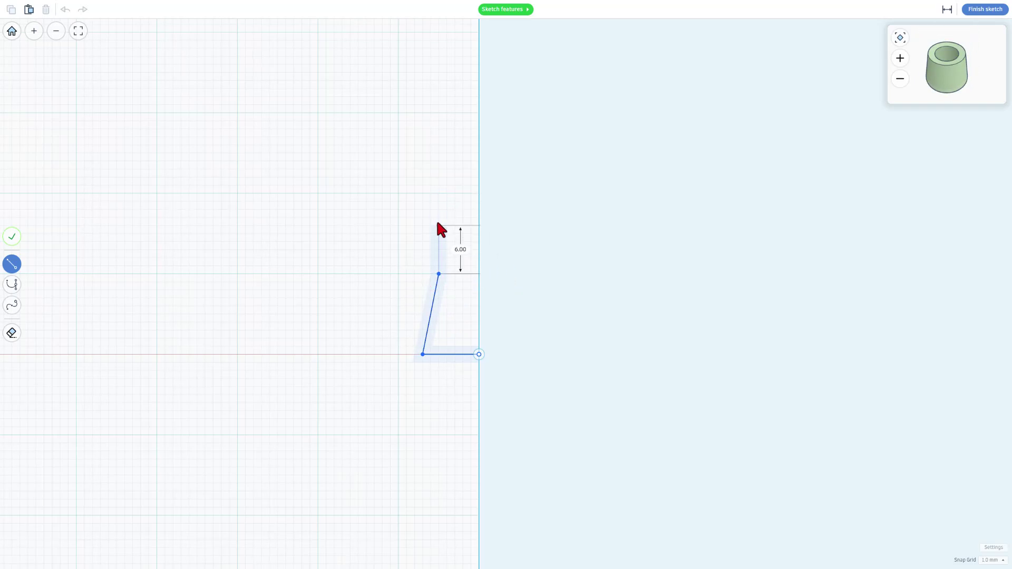
click(439, 193)
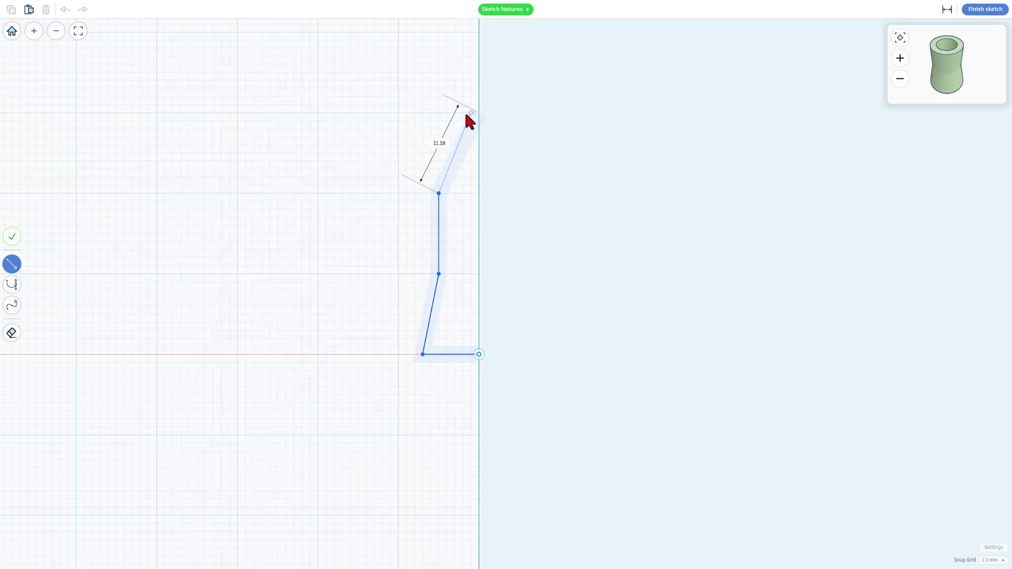
click(415, 112)
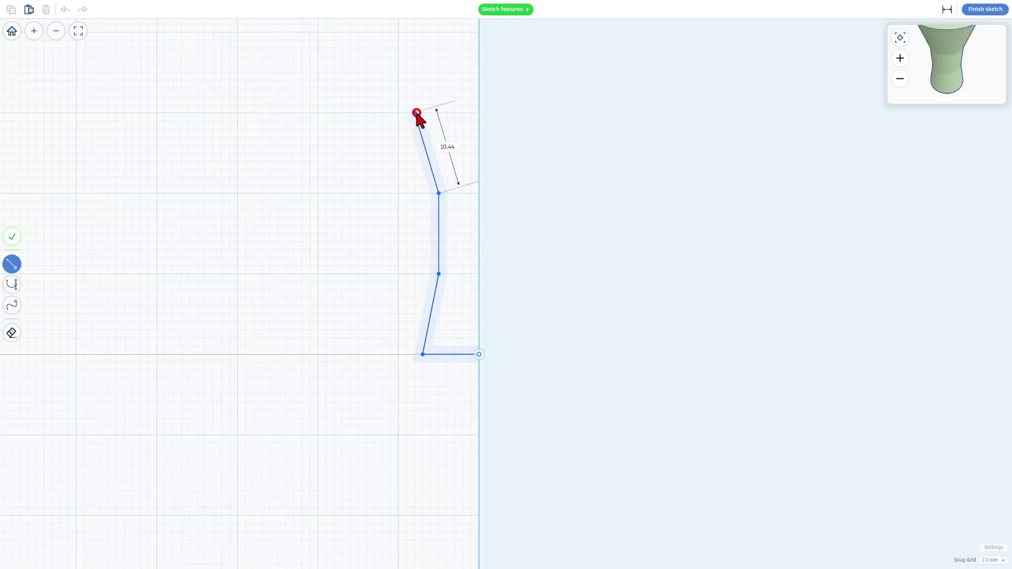
click(478, 112)
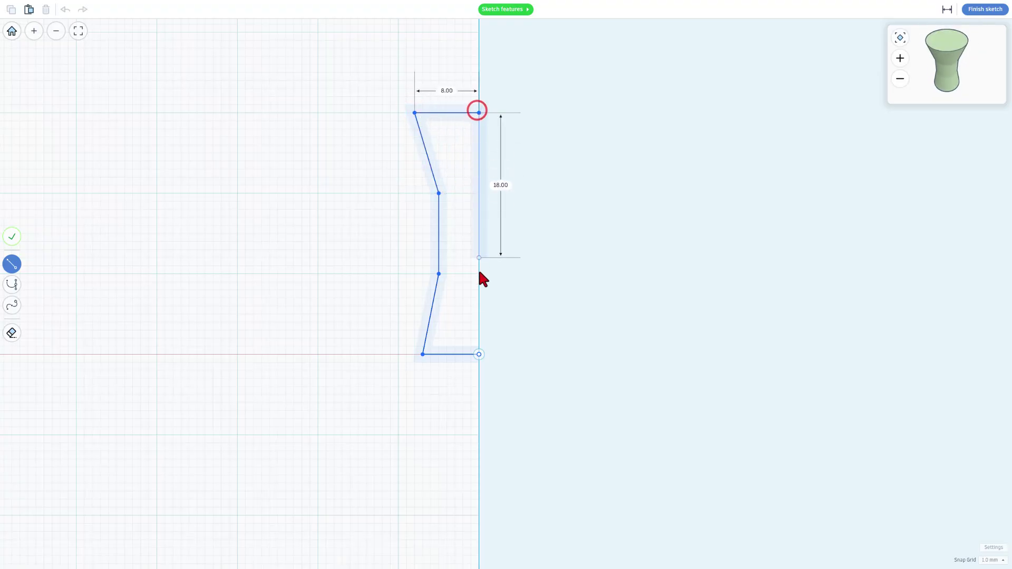
click(478, 354)
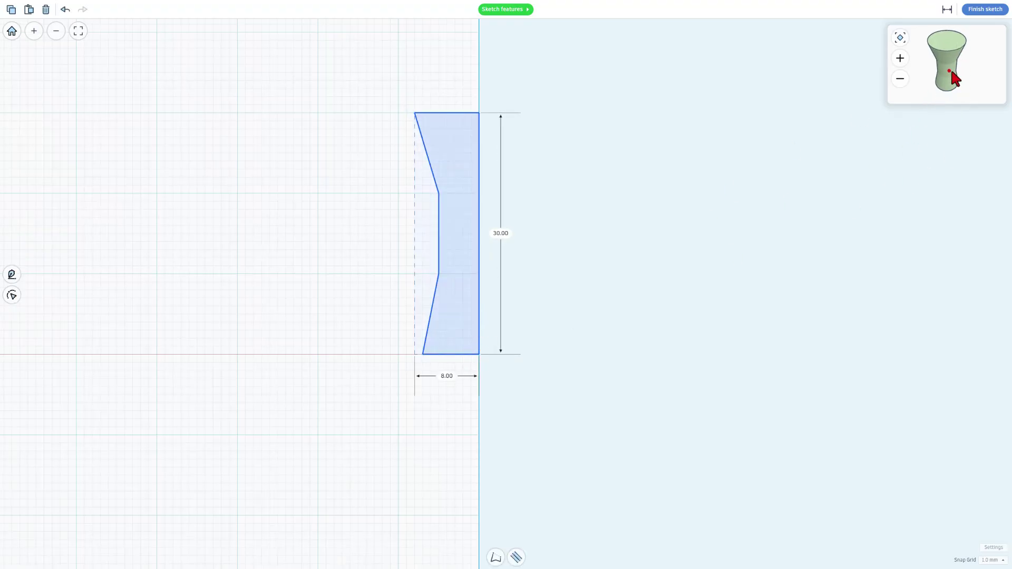
drag(961, 58, 940, 42)
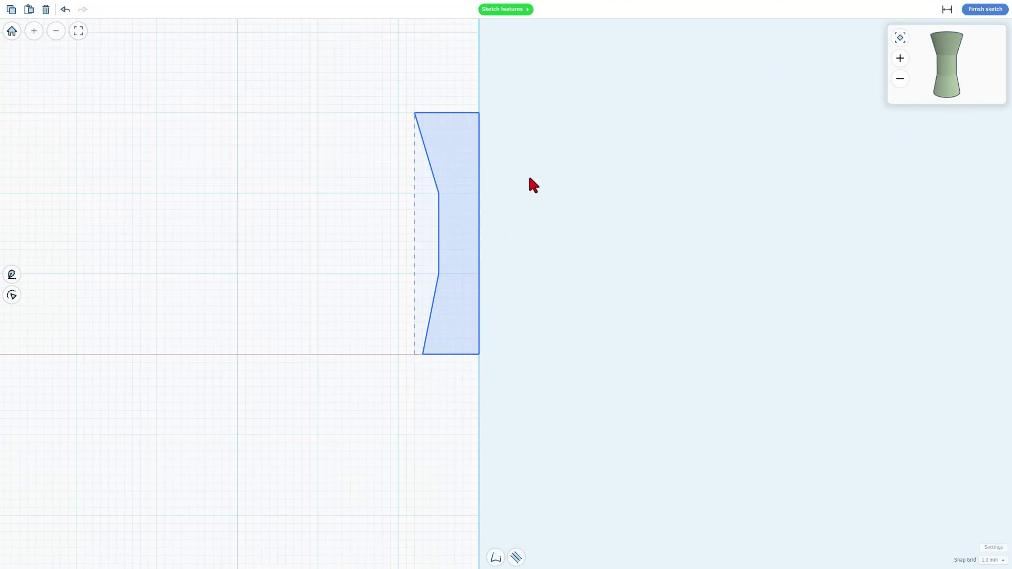
- Edit the core profile by moving its top outer corner 1 mm toward the axis, and check the revolved preview
click(447, 126)
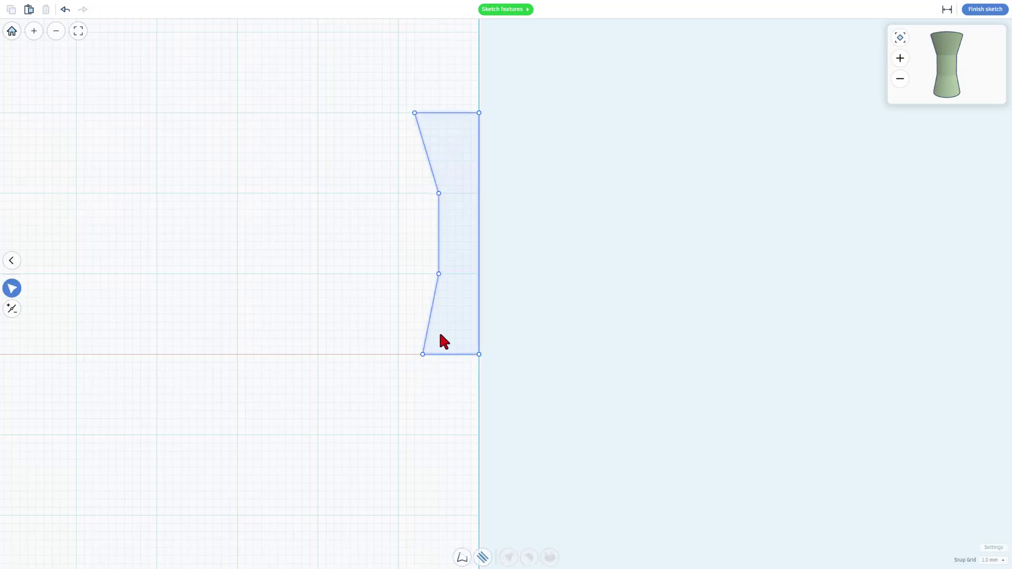
click(415, 112)
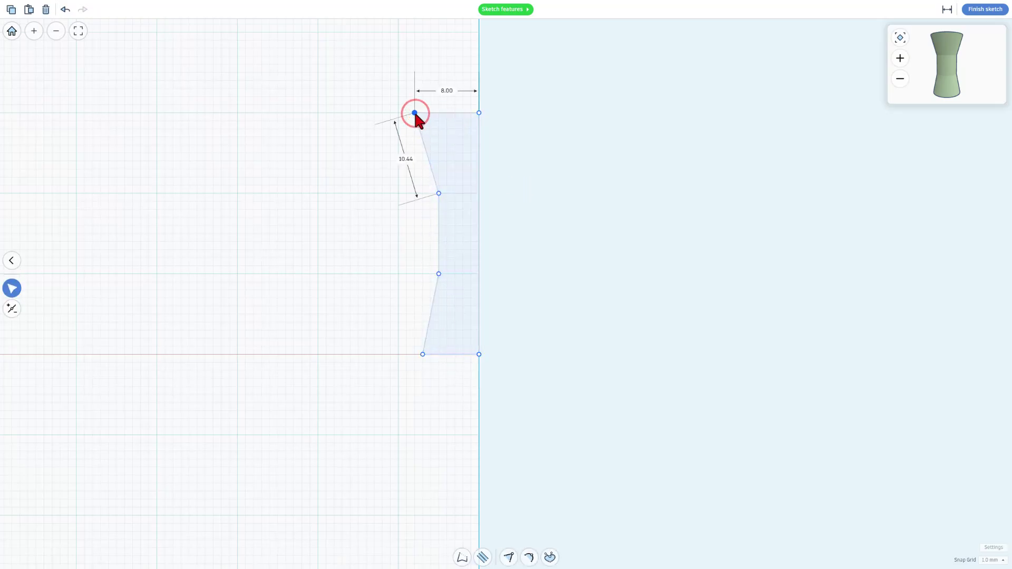
key(Right)
click(364, 160)
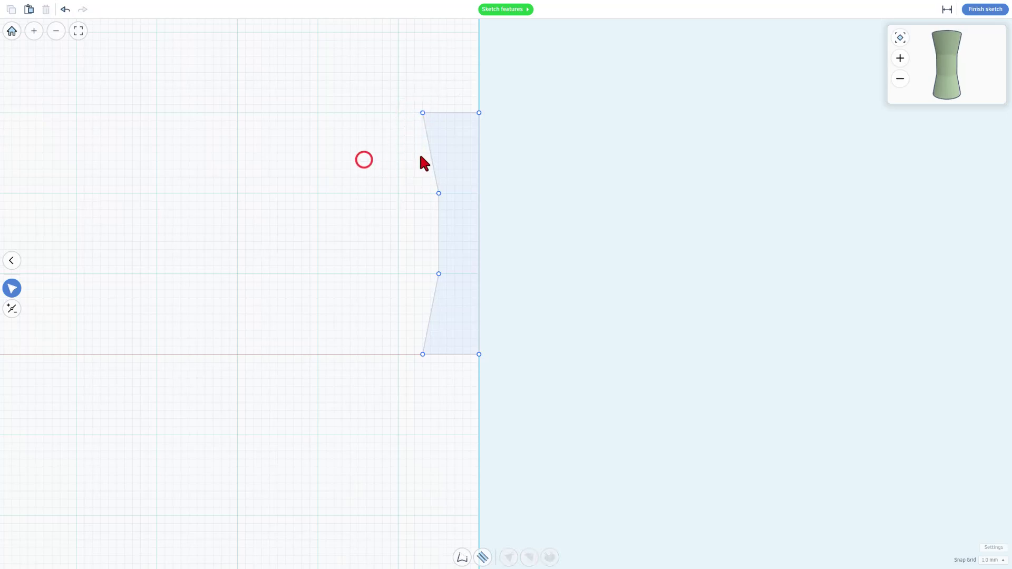
click(330, 232)
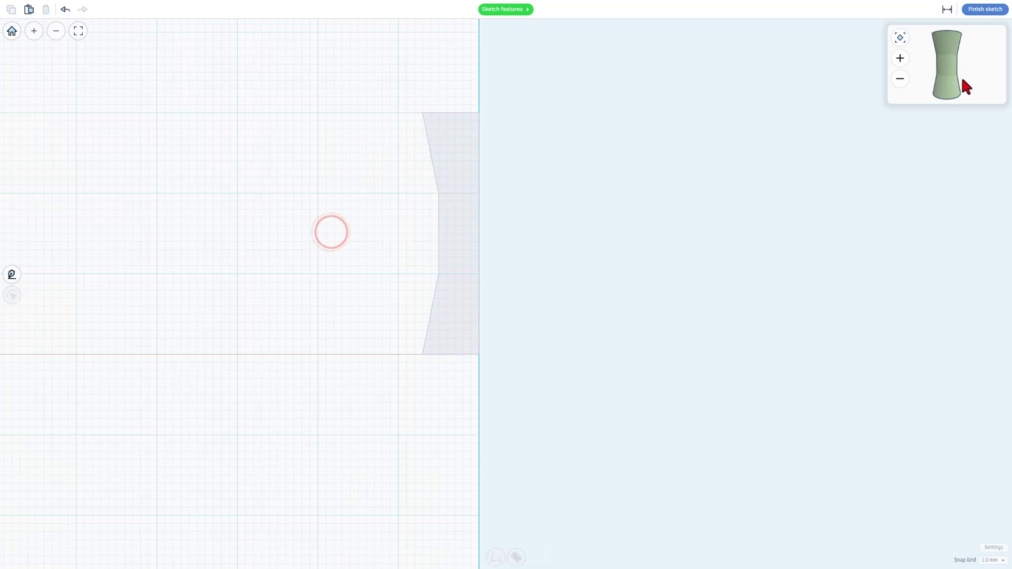
drag(982, 77, 942, 92)
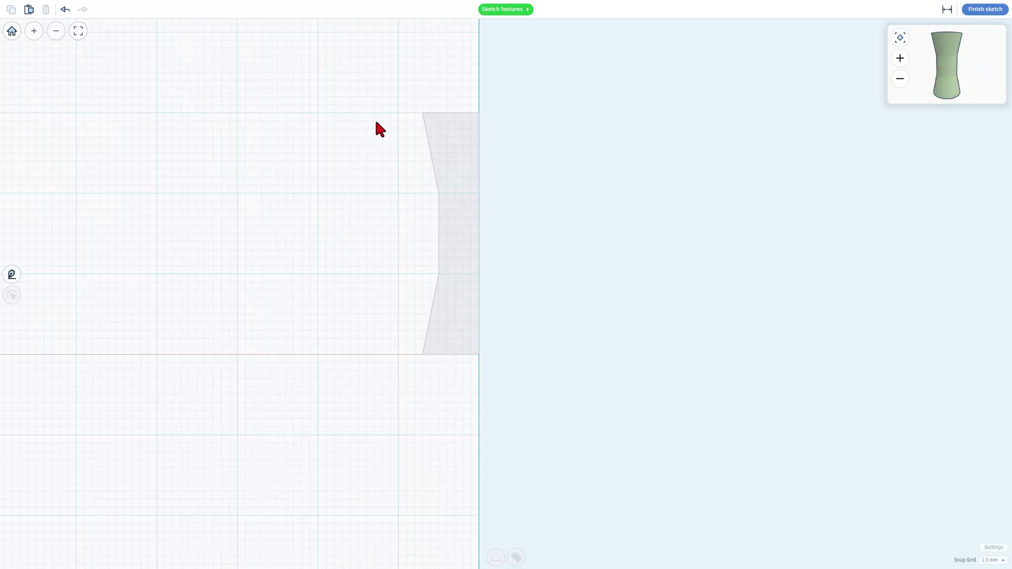
- Draw a closed sleeve profile following the core's outline with a 1 mm gap, 30 mm high with 4 mm wide ends and a straight outer side
key(p)
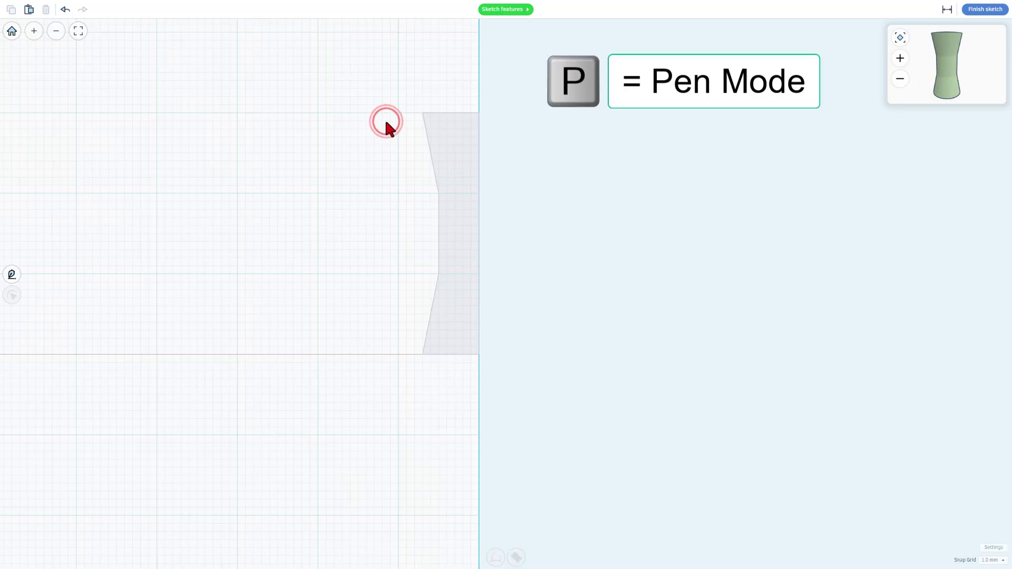
key(p)
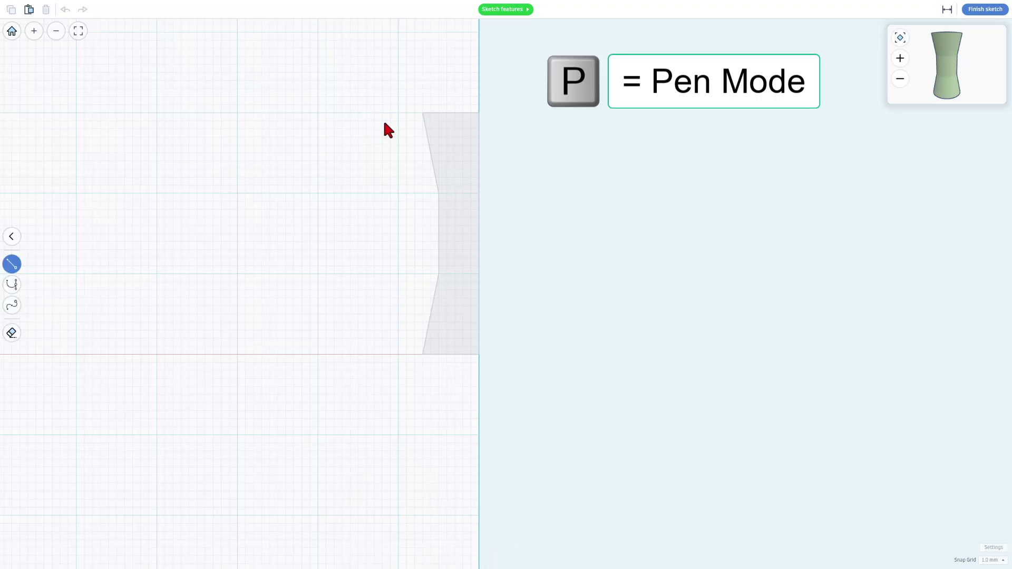
click(415, 112)
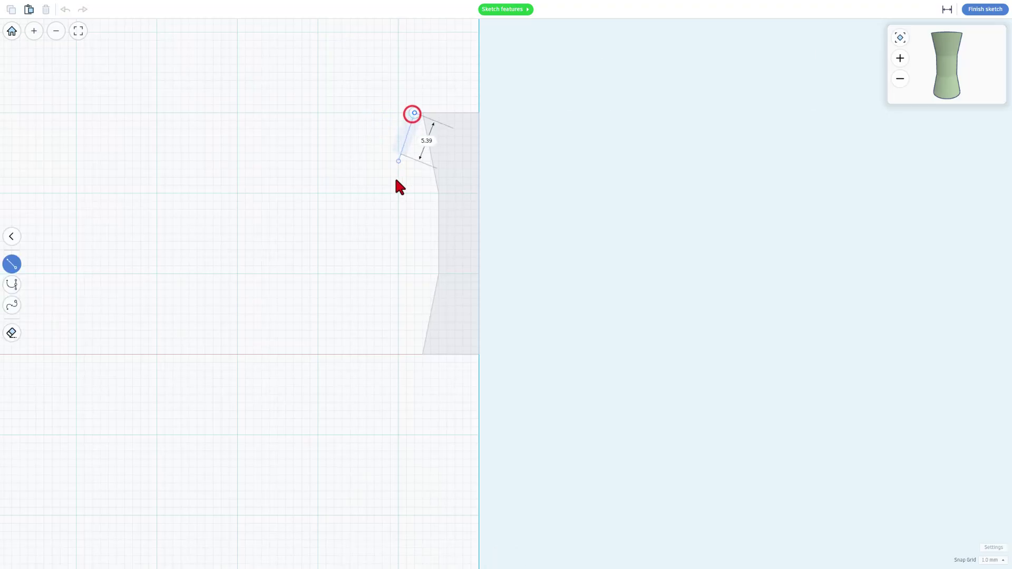
click(429, 193)
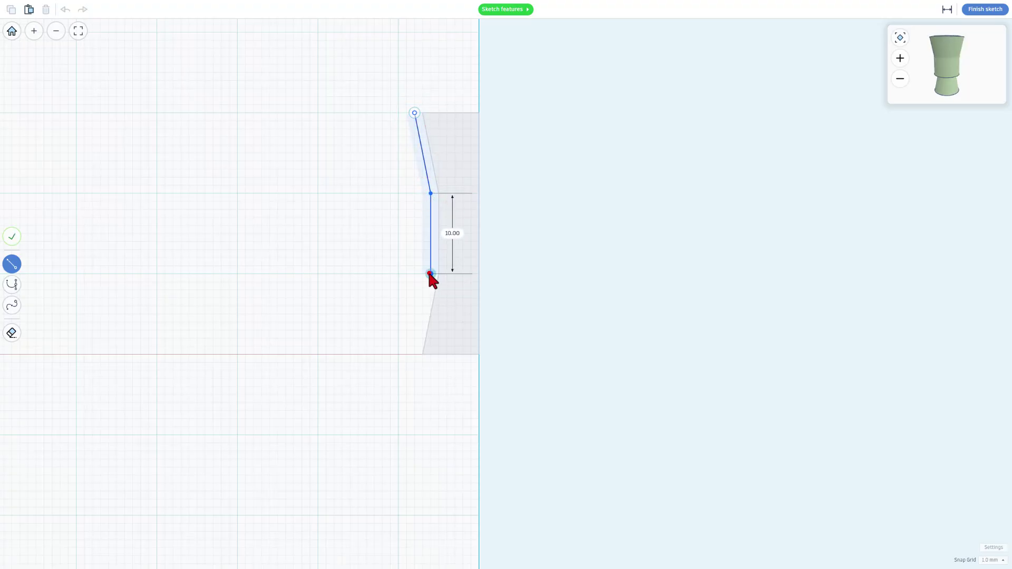
click(431, 273)
click(413, 355)
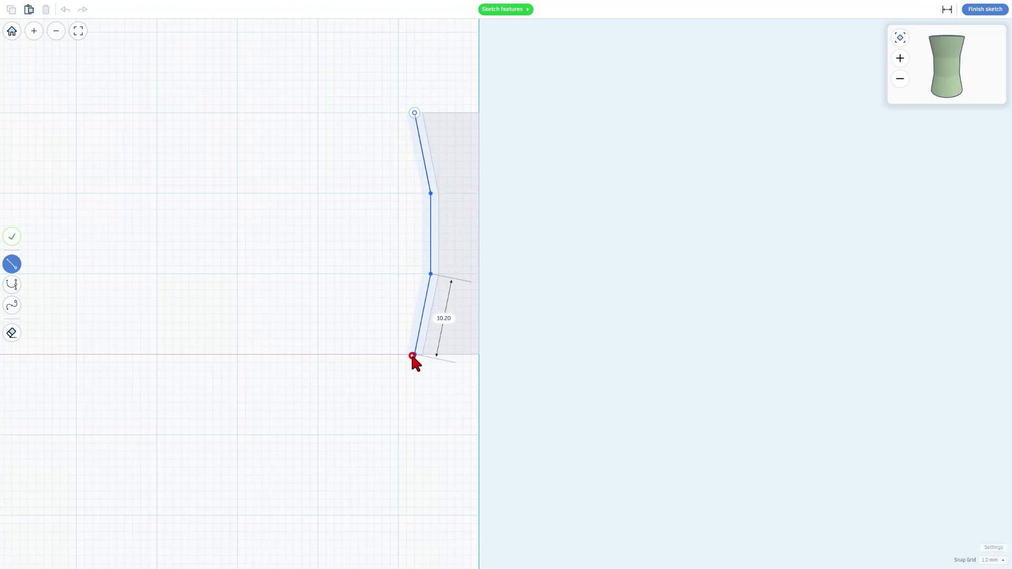
click(382, 354)
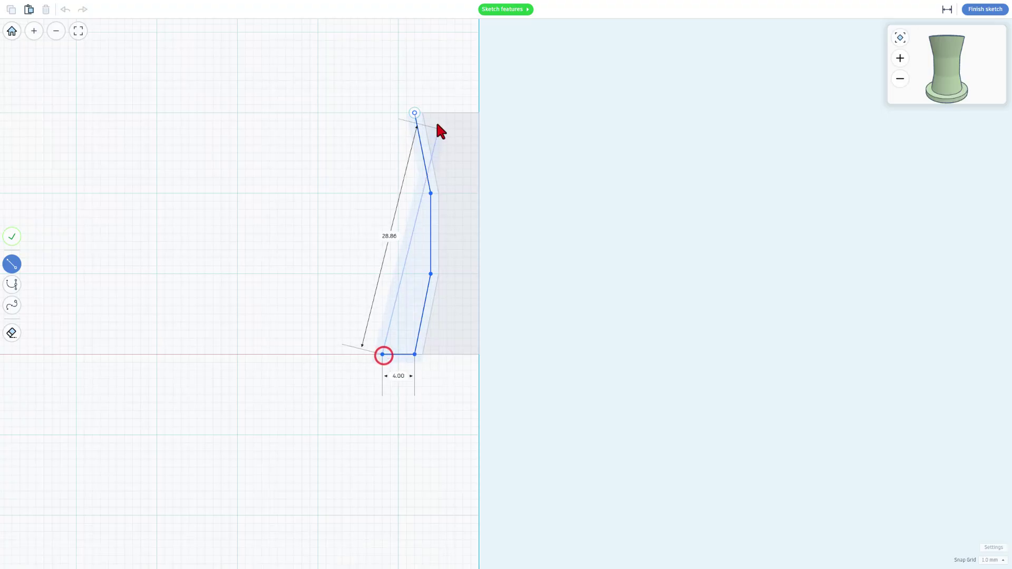
click(384, 112)
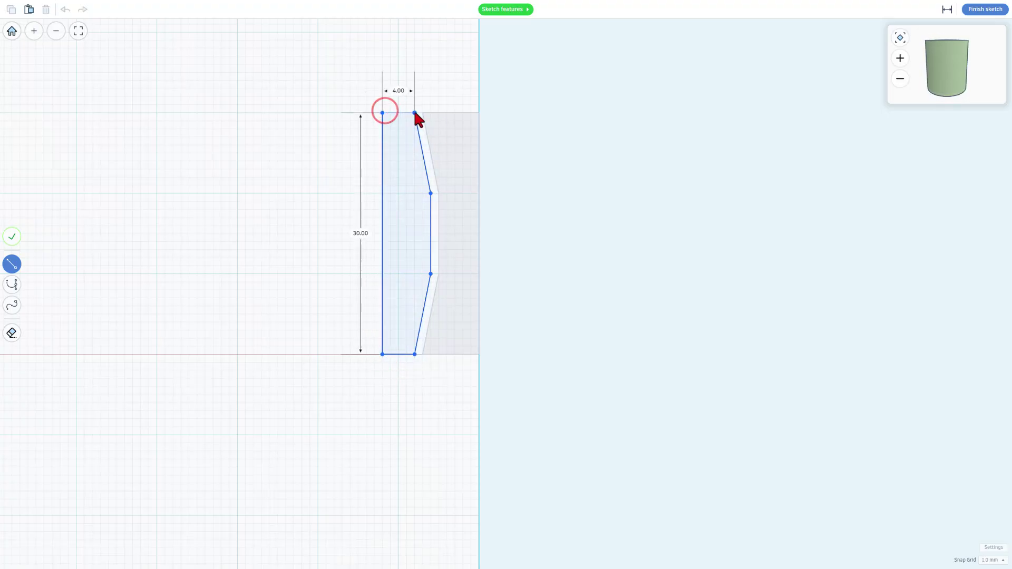
click(414, 112)
mouse_move(956, 80)
mouse_down()
mouse_move(952, 100)
mouse_move(965, 104)
mouse_move(978, 90)
mouse_move(964, 79)
mouse_up()
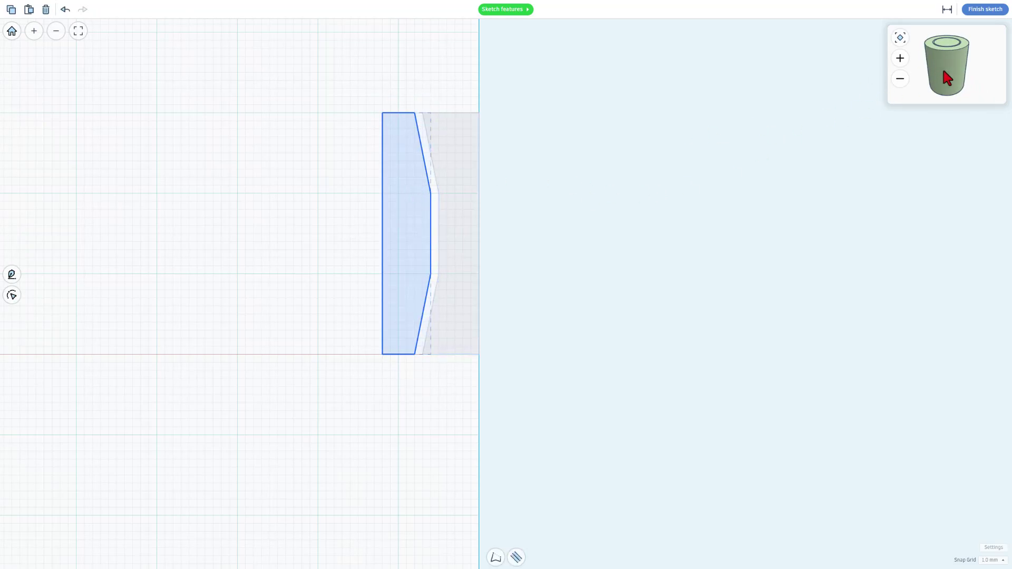
- Add four points along the straight outer side of the sleeve profile
mouse_move(959, 74)
mouse_down()
mouse_move(943, 72)
mouse_move(966, 70)
mouse_move(946, 63)
mouse_up()
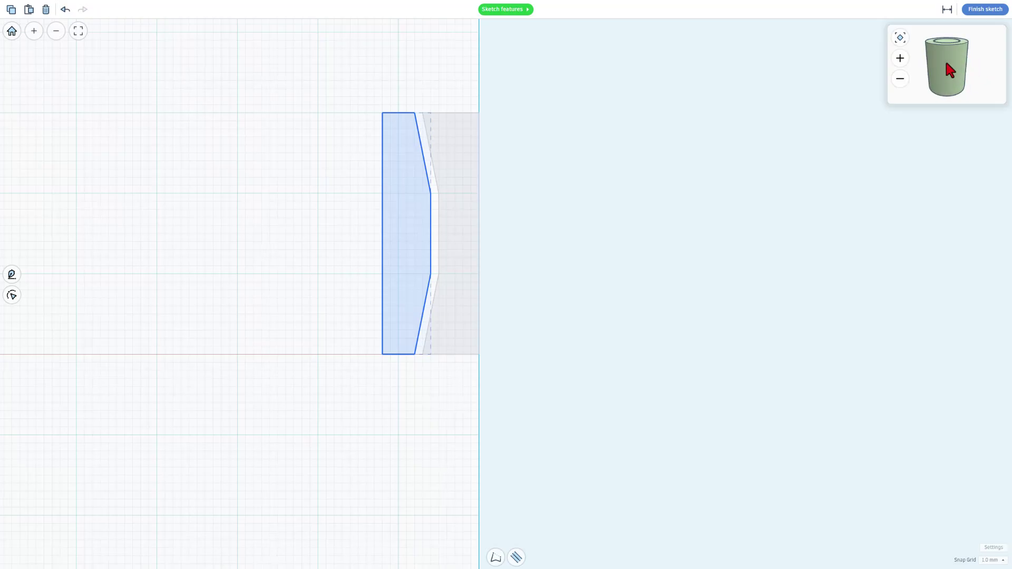
double_click(395, 169)
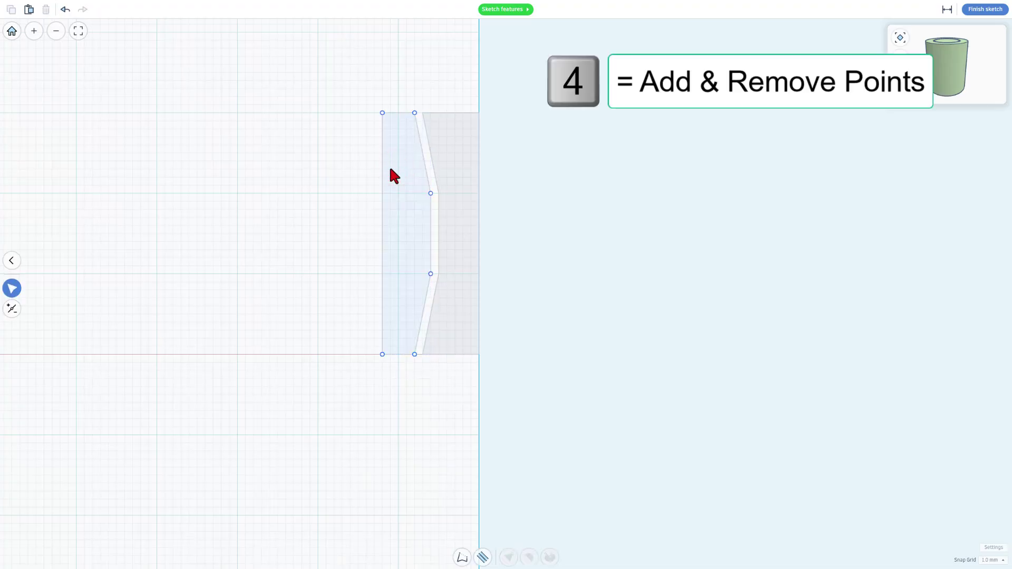
key(4)
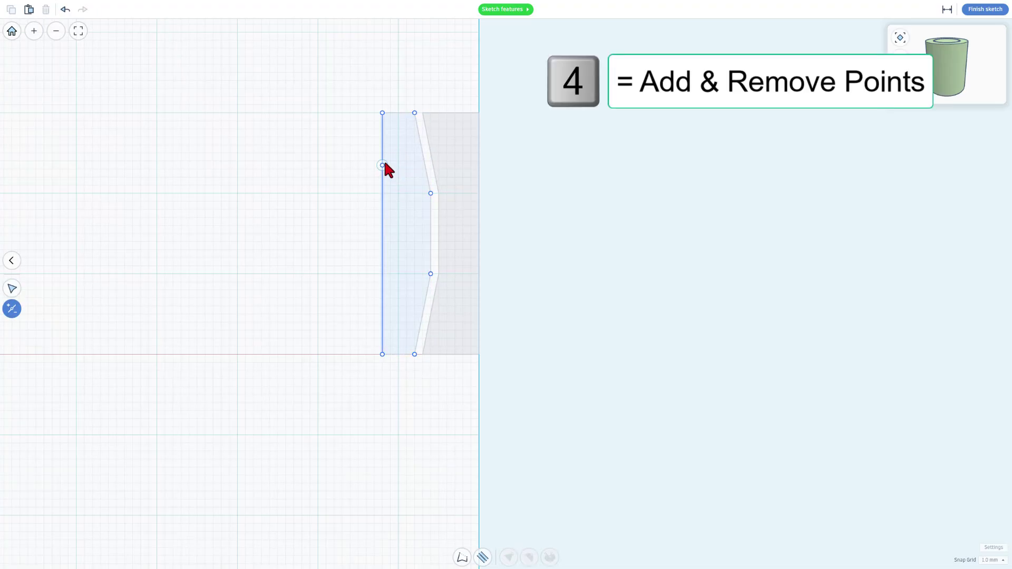
click(388, 165)
click(381, 169)
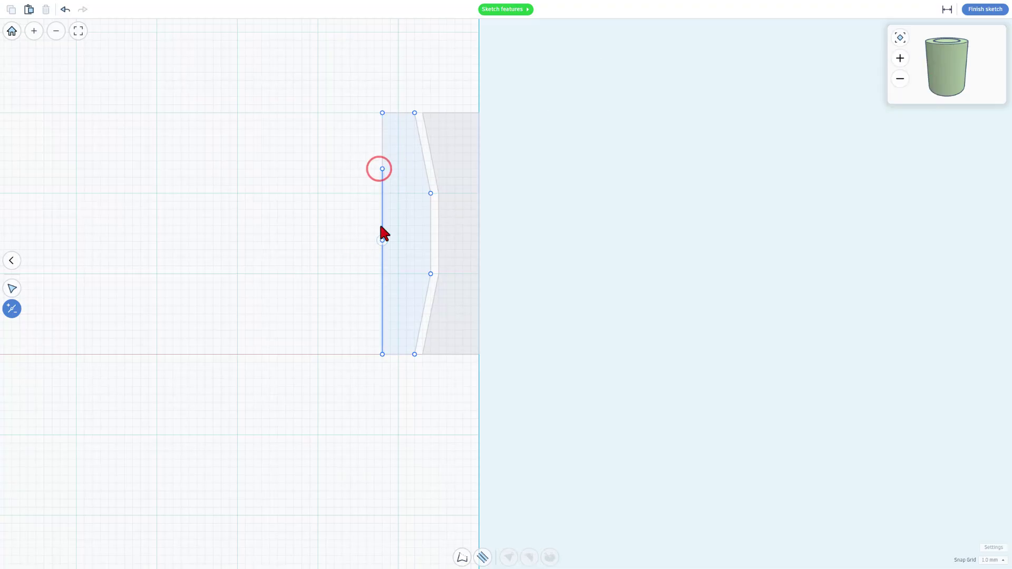
click(384, 216)
click(384, 256)
click(380, 300)
- Space the two middle outer points of the sleeve 12 mm apart and move the segment between them 1 mm outward
key(v)
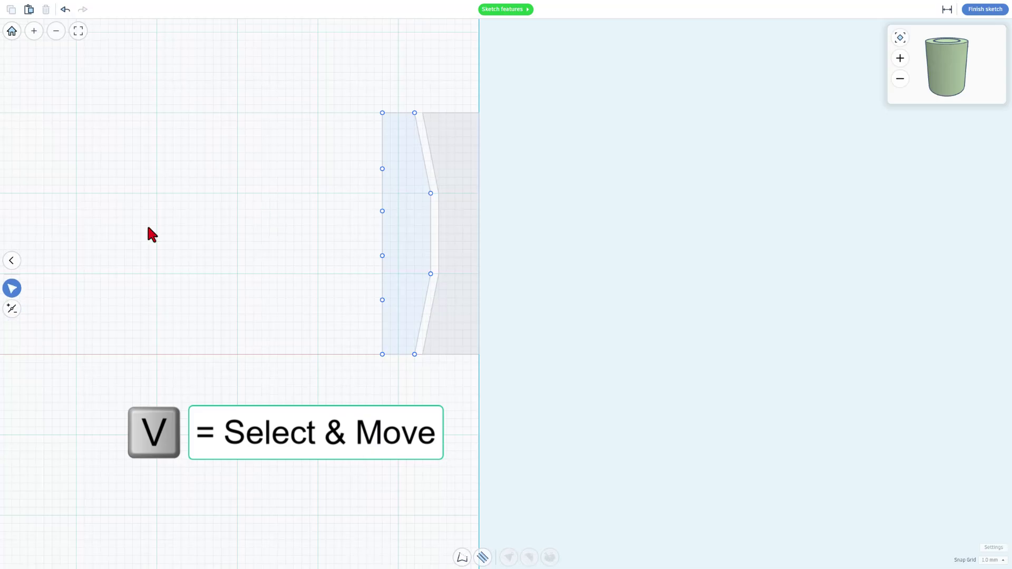
click(382, 169)
drag(382, 168, 381, 165)
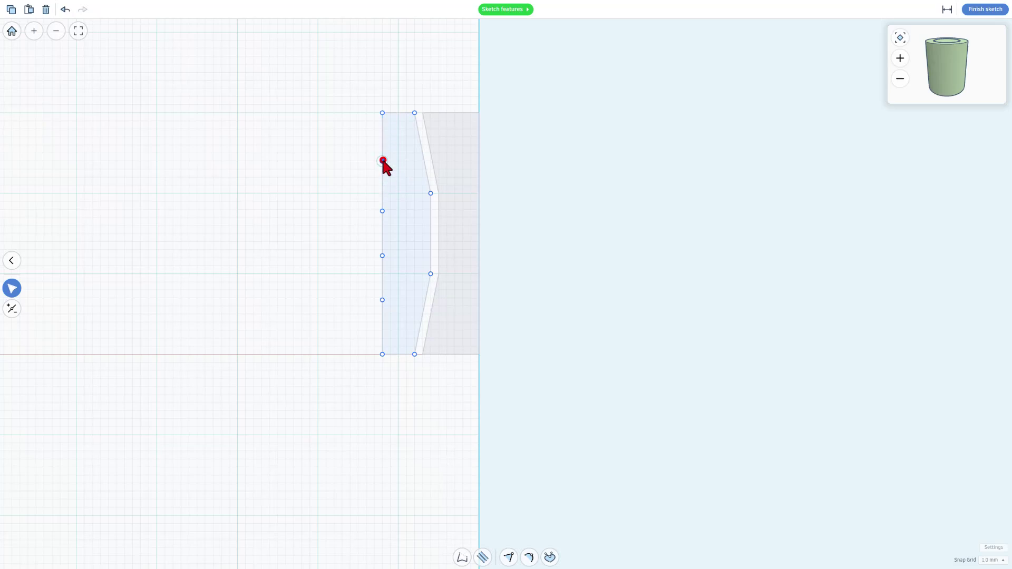
drag(382, 161, 378, 188)
drag(383, 255, 382, 283)
drag(383, 211, 383, 186)
click(381, 230)
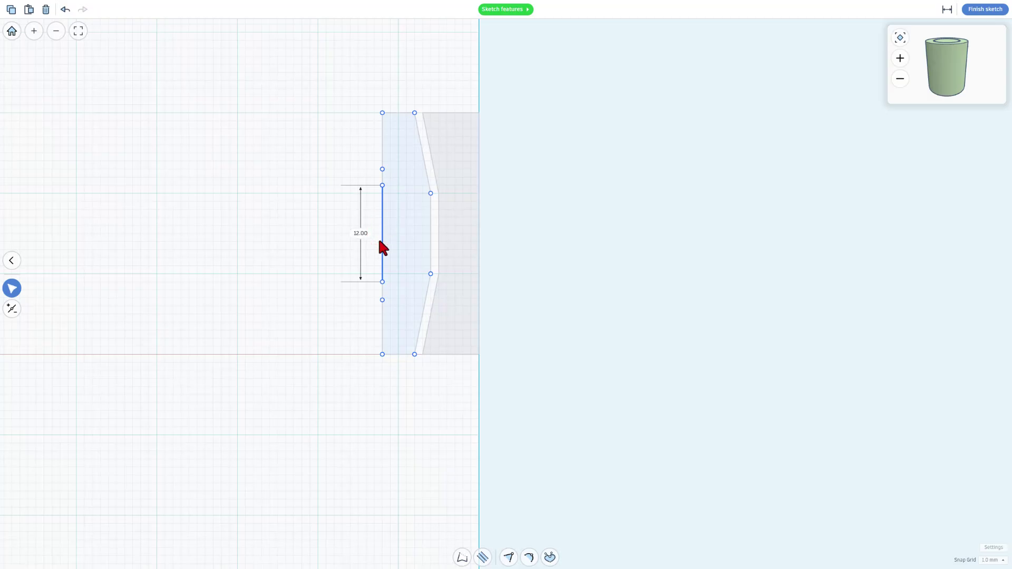
drag(380, 243, 370, 242)
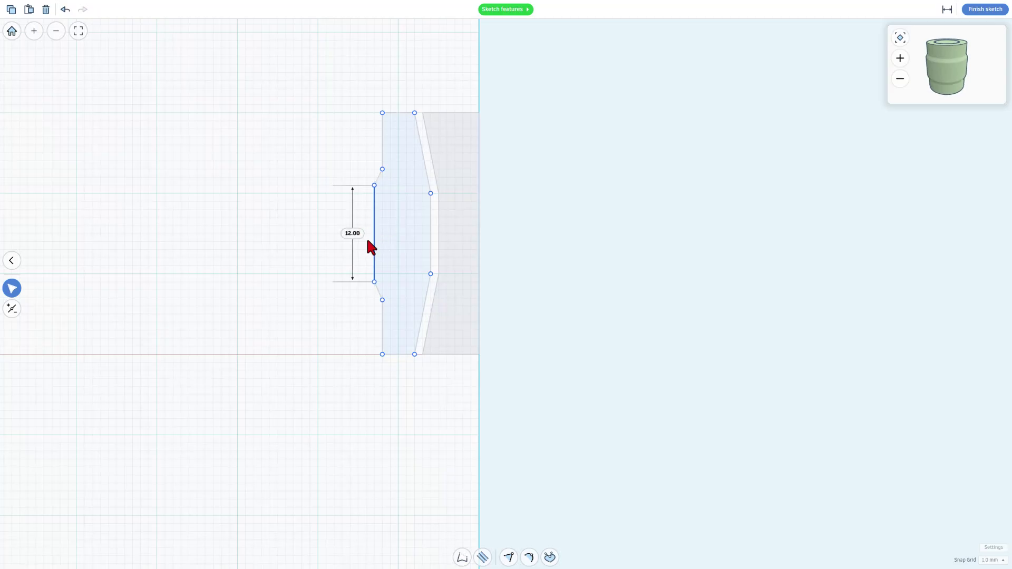
- Check the revolved preview of the bulged sleeve and finish the sketch
mouse_move(943, 79)
mouse_down()
mouse_move(969, 91)
mouse_move(946, 83)
mouse_up()
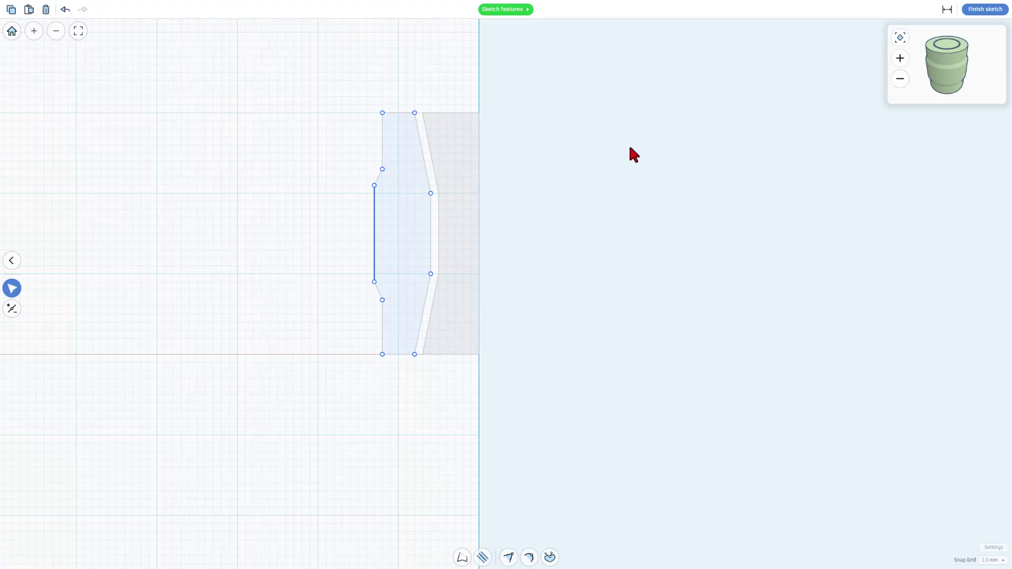
click(964, 9)
click(758, 161)
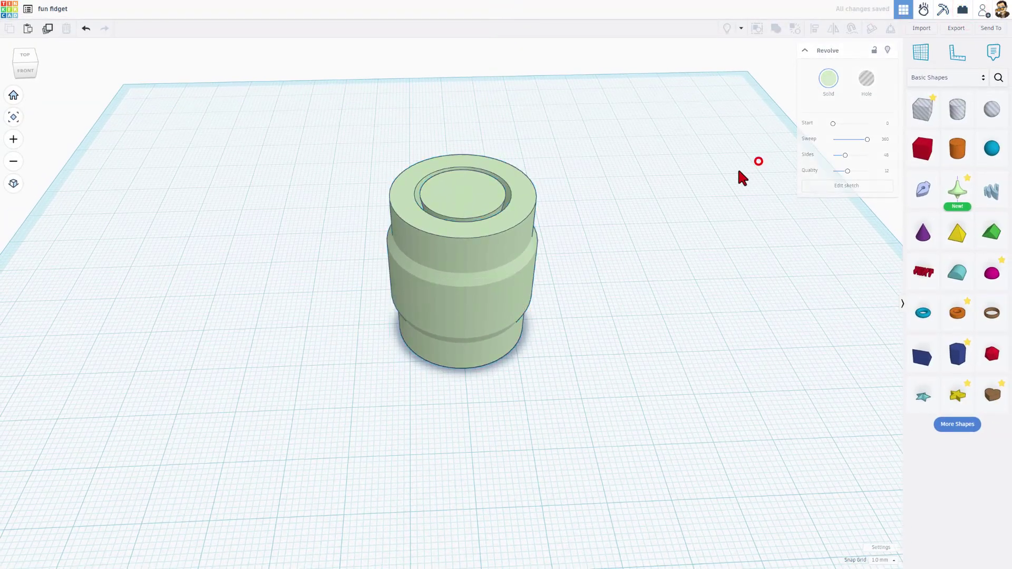
- Make the revolved fidget transparent and inspect the clearance between its core and sleeve
key(t)
click(488, 232)
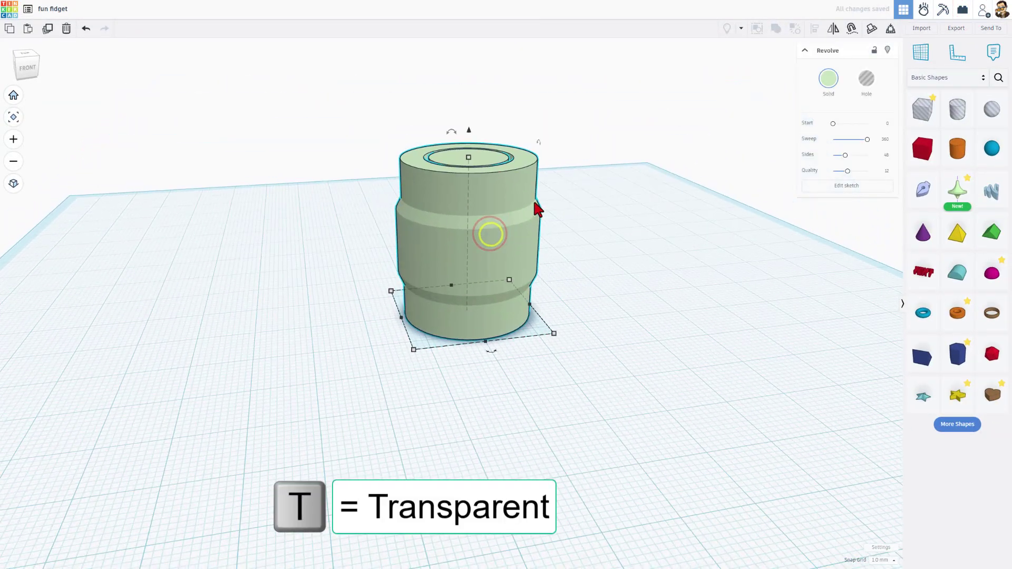
key(t)
right_drag(521, 208, 548, 197)
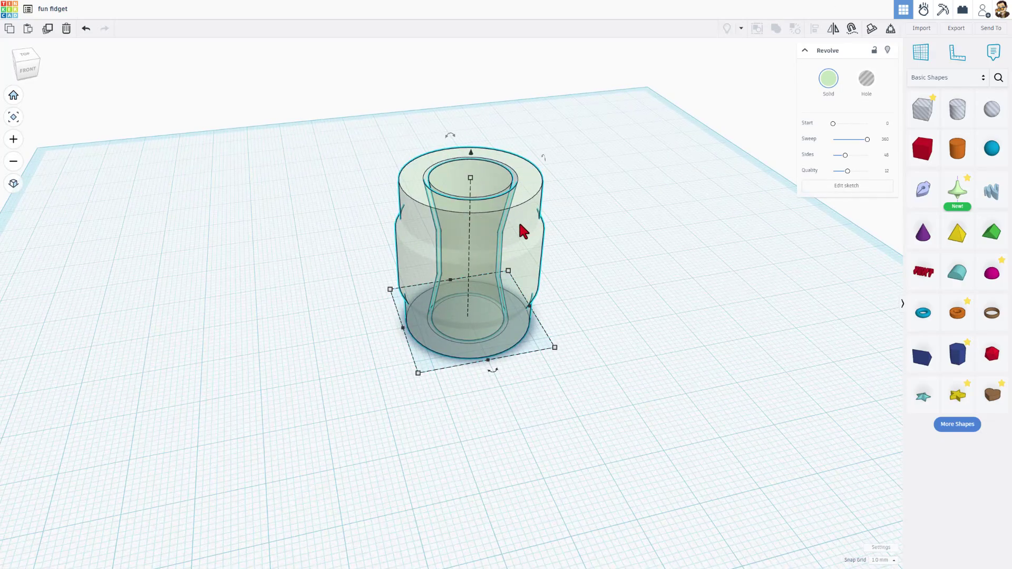
right_drag(637, 206, 615, 212)
click(614, 206)
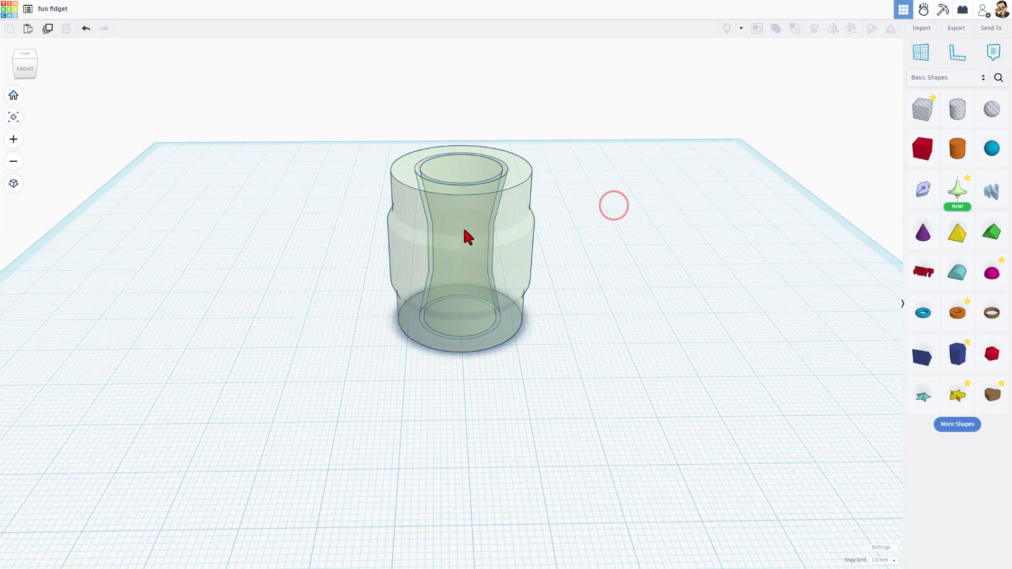
right_drag(700, 274, 651, 290)
- Start an extrude sketch on the workplane, centre the fidget's outline in view, and check the sketch feature help
click(922, 189)
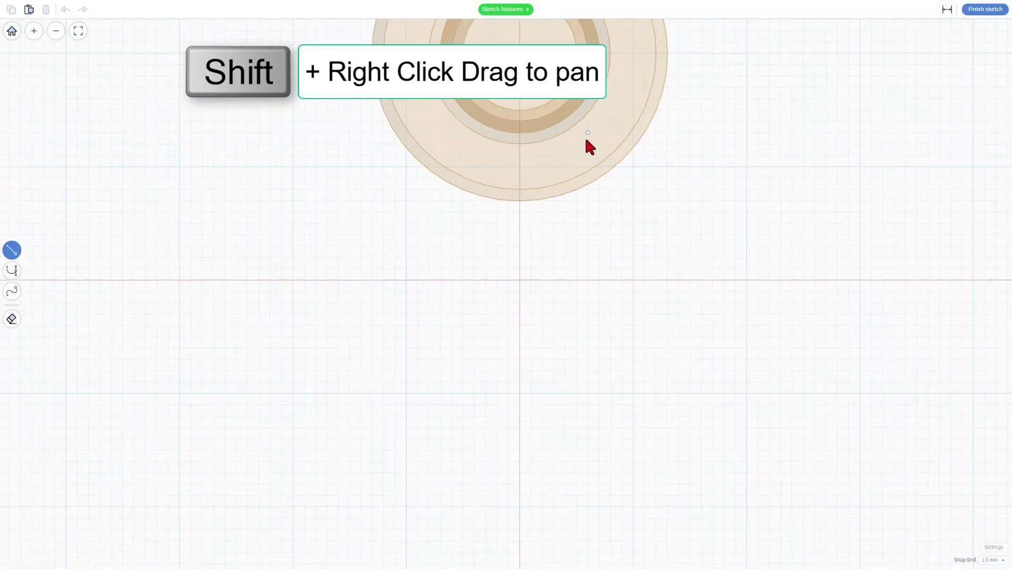
shift+right_drag(581, 152, 548, 262)
scroll(545, 258, down, 2)
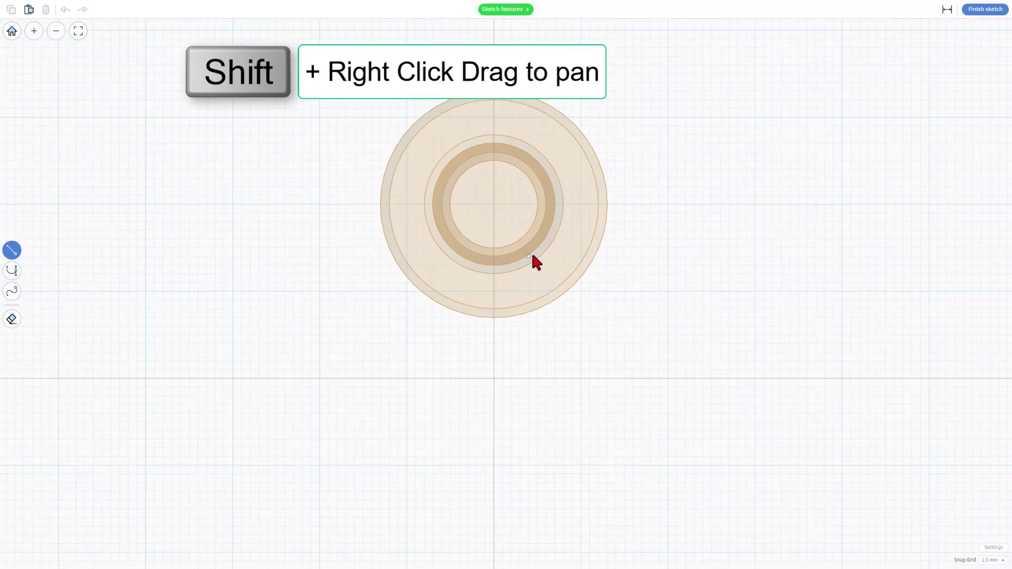
scroll(468, 37, up, 2)
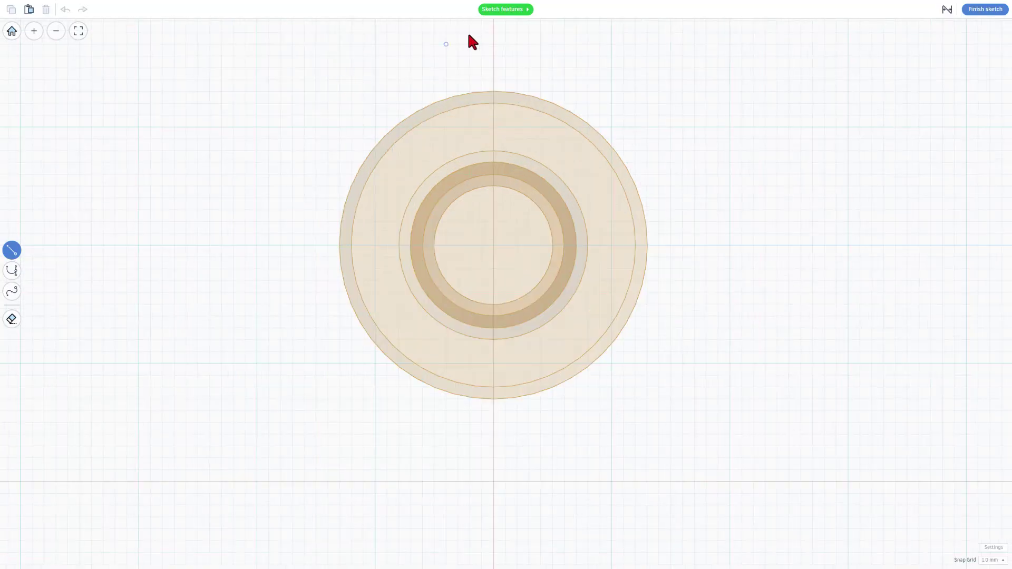
click(499, 12)
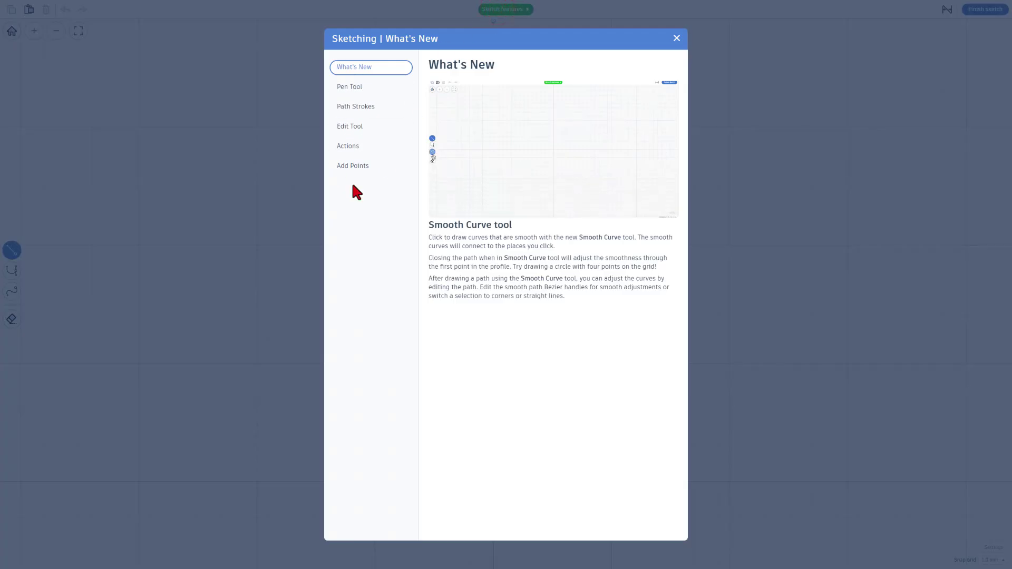
click(676, 38)
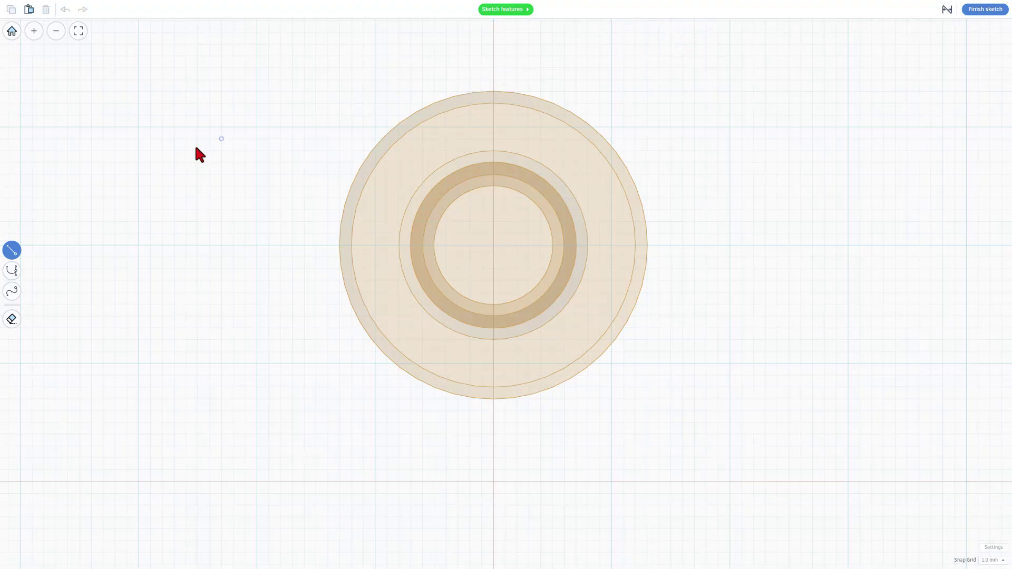
- Draw a closed grip profile across the sleeve's upper rim, with a 4 mm straight outer edge and a smooth, notched inner side about 2 mm deep
key(1)
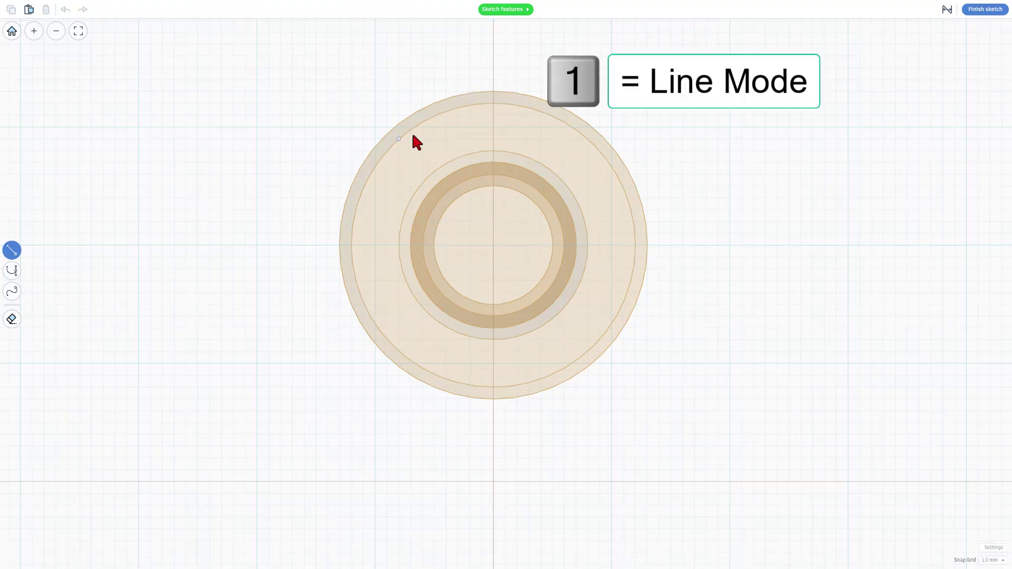
click(469, 79)
click(519, 79)
key(3)
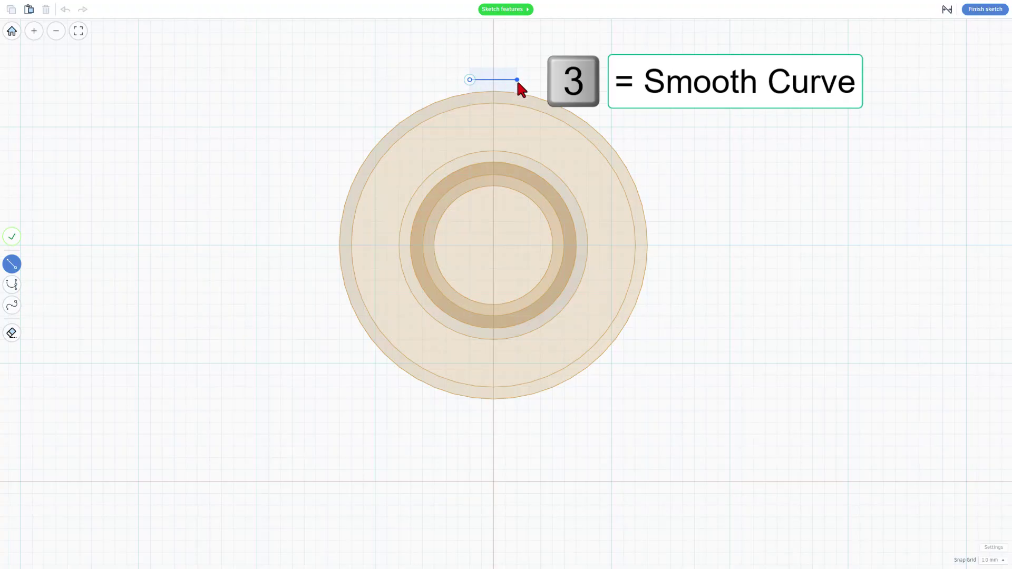
key(3)
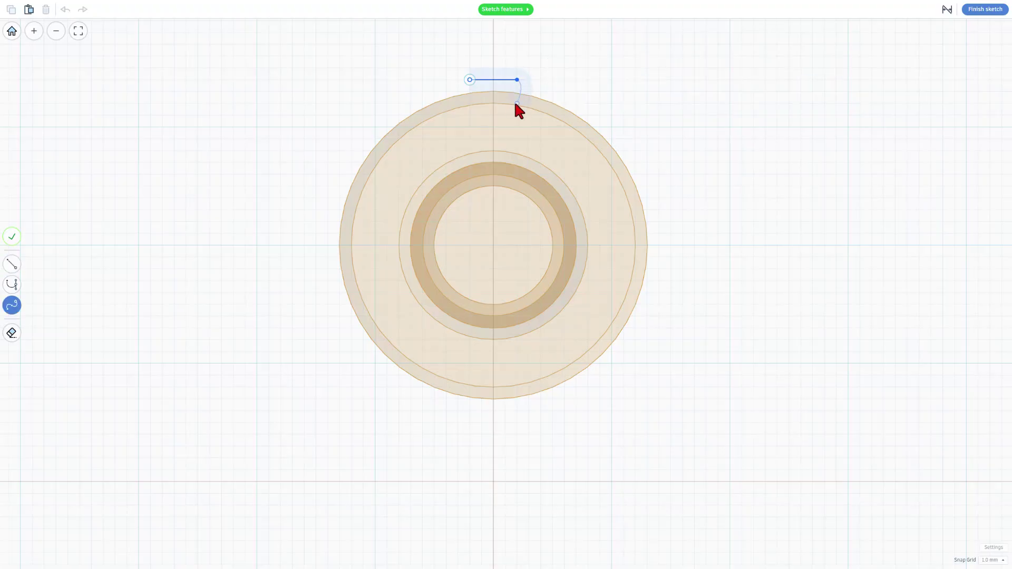
click(468, 103)
click(470, 80)
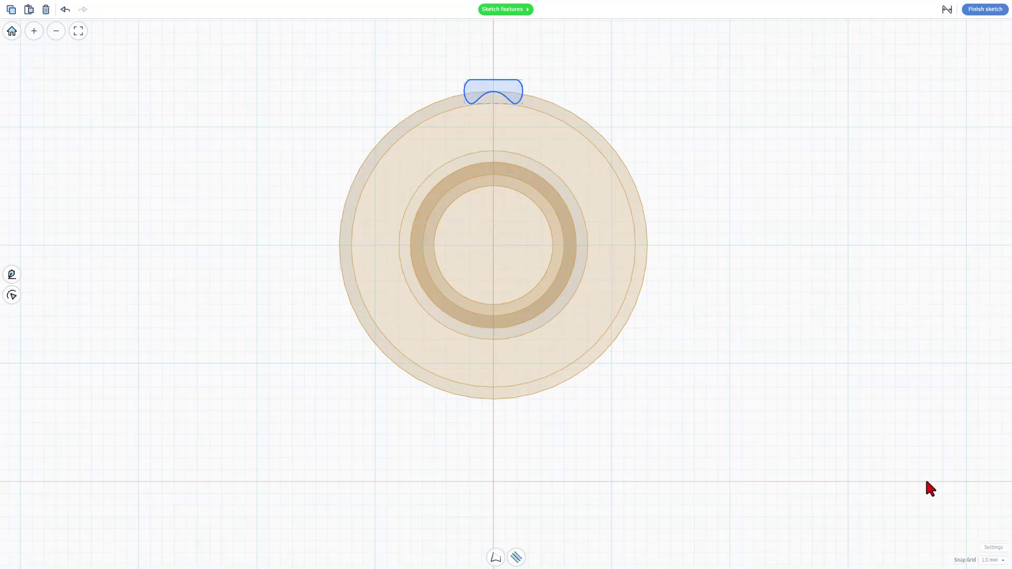
- Set the snap grid to 0.25 mm and shift the grip profile 0.25 mm toward the sleeve's centre, with dimensions hidden
click(989, 560)
click(994, 498)
click(726, 230)
click(534, 116)
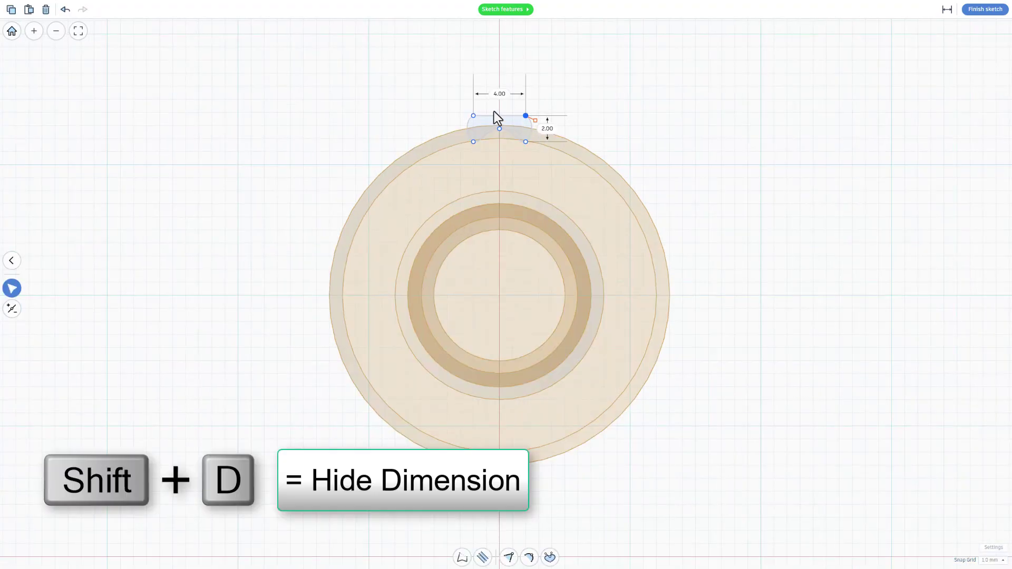
click(947, 11)
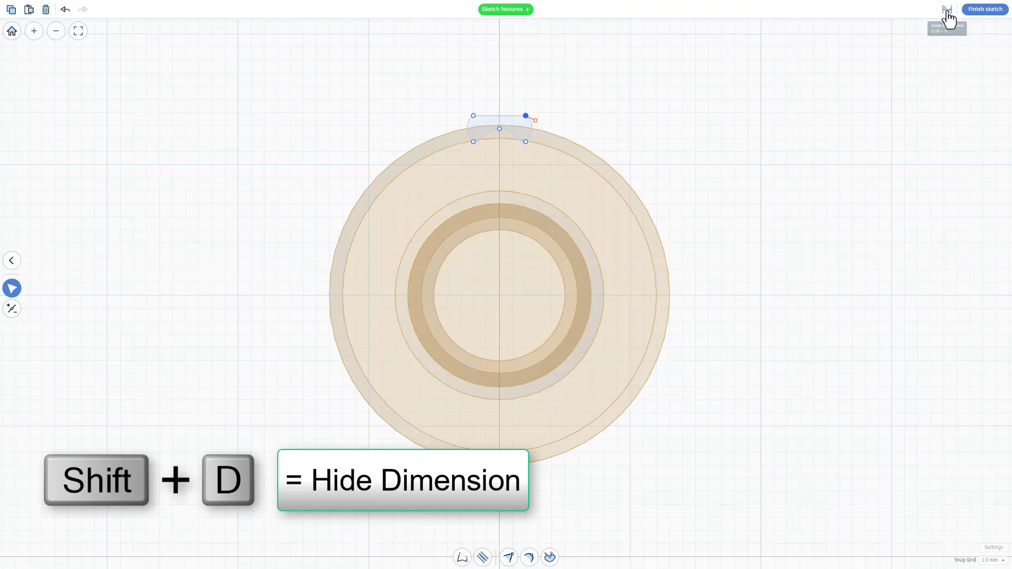
click(833, 119)
- Duplicate the grip profile in place and move the copy 27.5 mm down, just beyond the opposite side of the sleeve
click(519, 95)
key(ctrl+c)
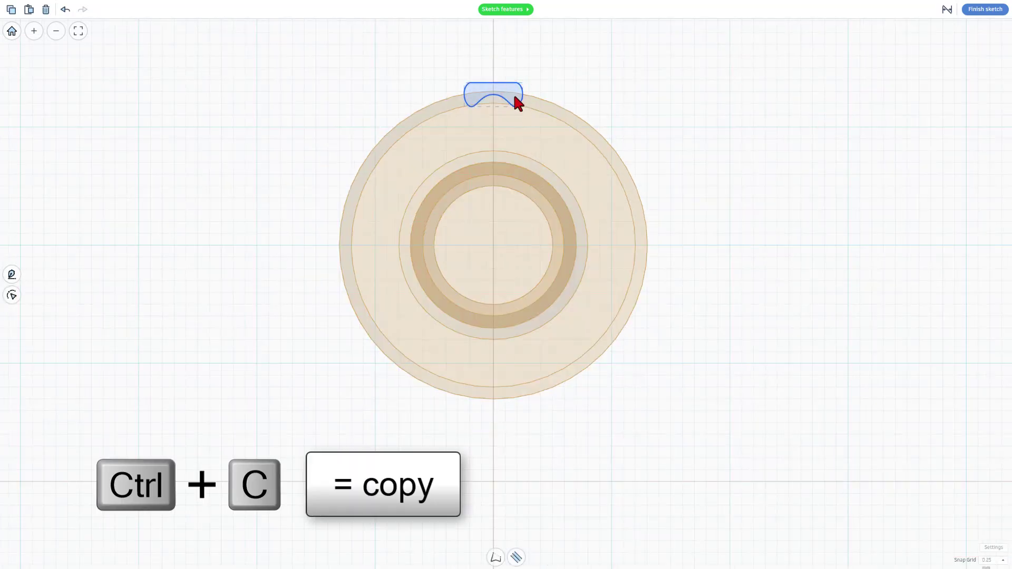
key(ctrl+shift+v)
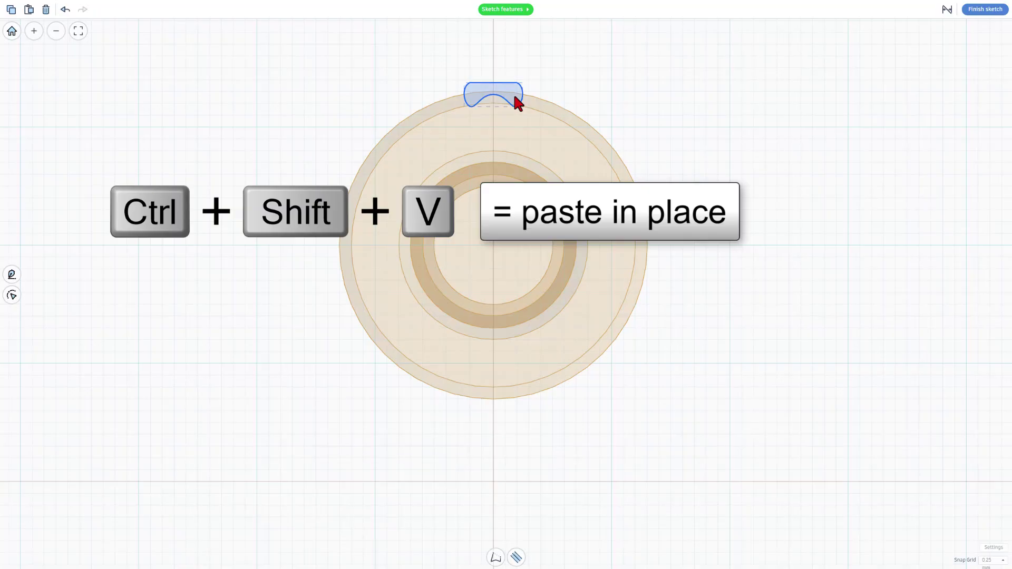
key(ctrl+Down)
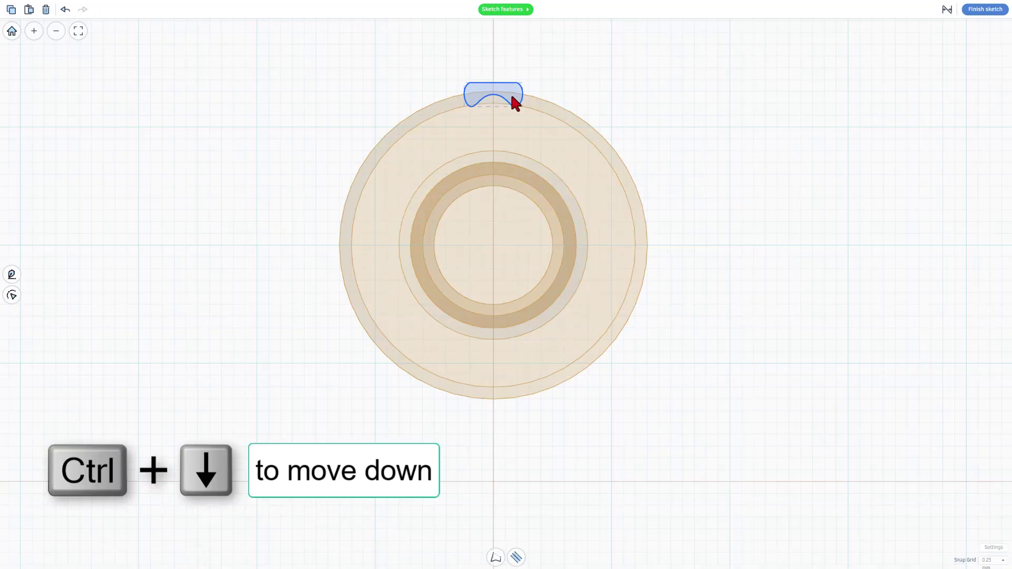
key(shift+Down)
key(shift+Down)
key(shift+Down)
key(shift+Down)
key(shift+Down)
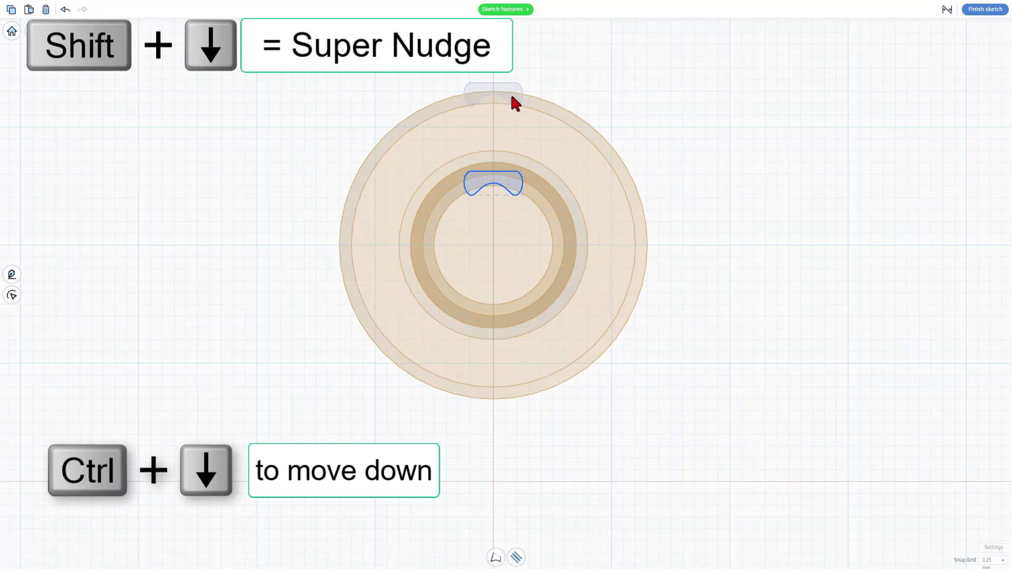
key(shift+Down)
key(shift+Down)
key(shift+Down)
key(shift+Down)
key(shift+Down)
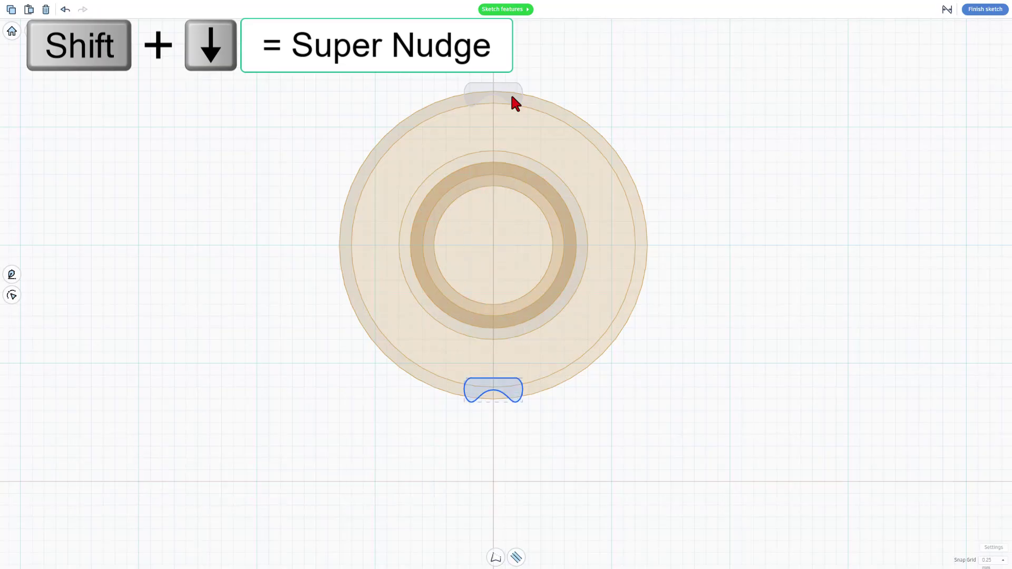
key(shift+Down)
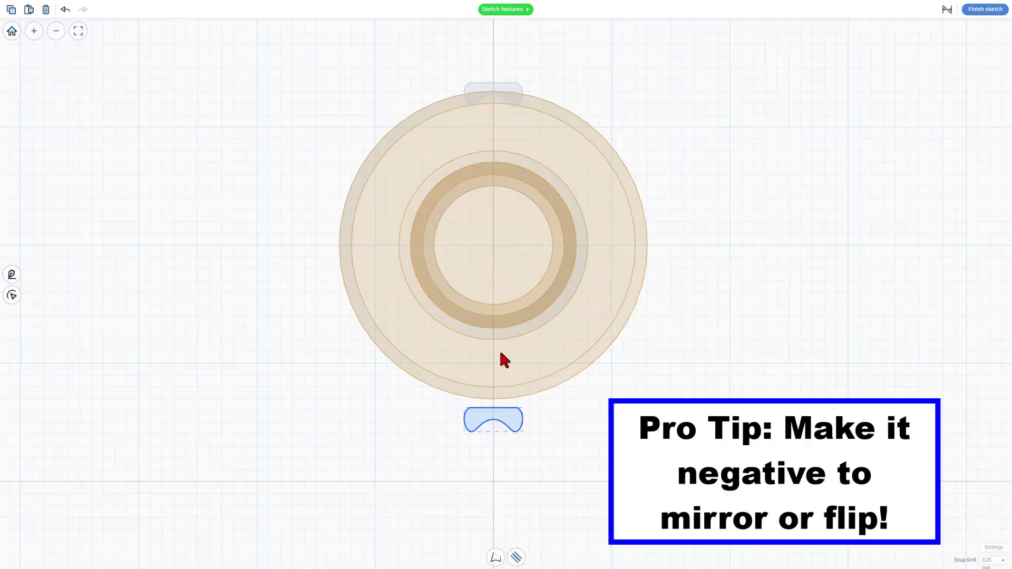
- Show the dimensions and flip the copied grip profile vertically by setting its height to -2.04 mm
click(947, 9)
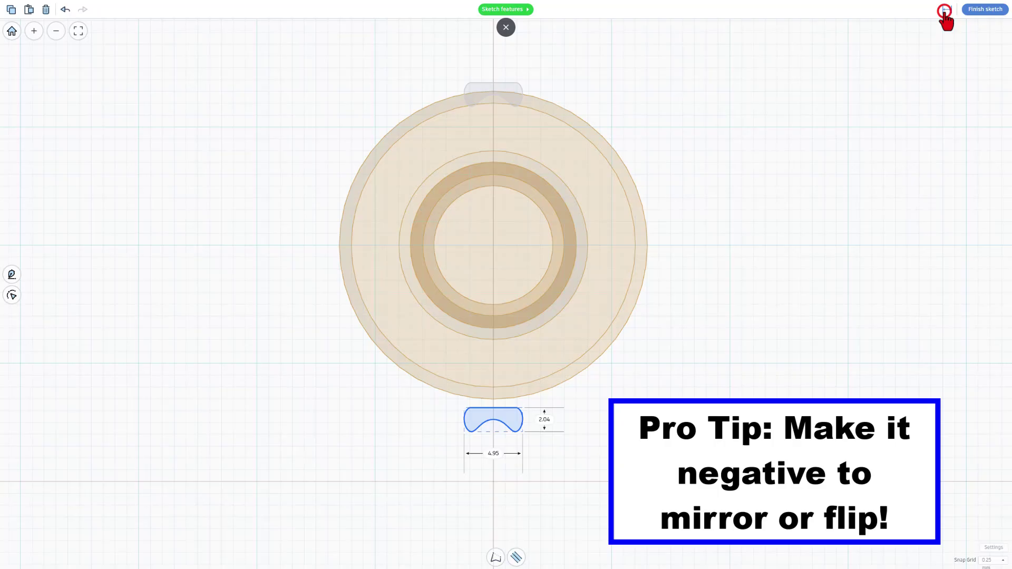
click(542, 420)
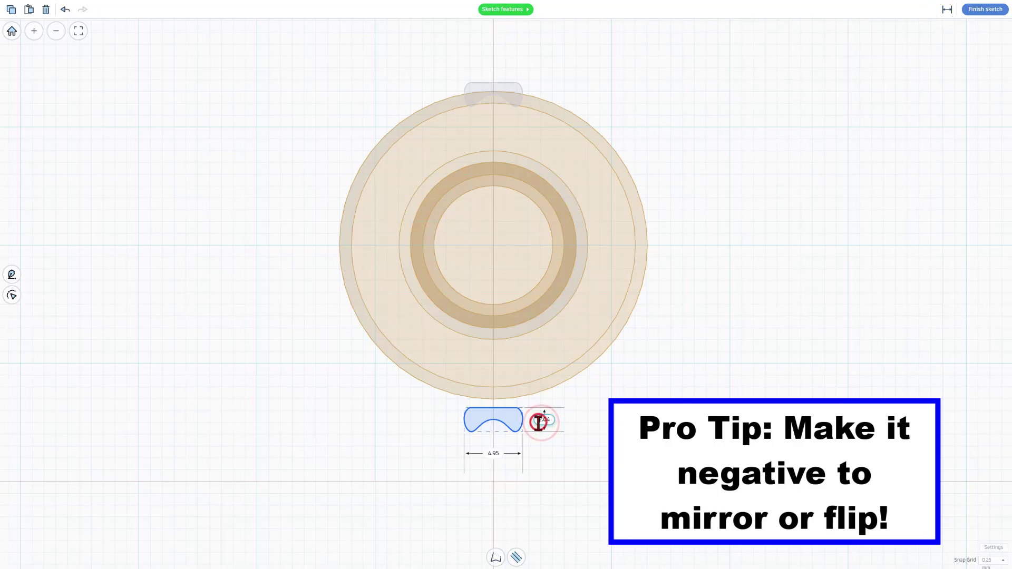
click(546, 423)
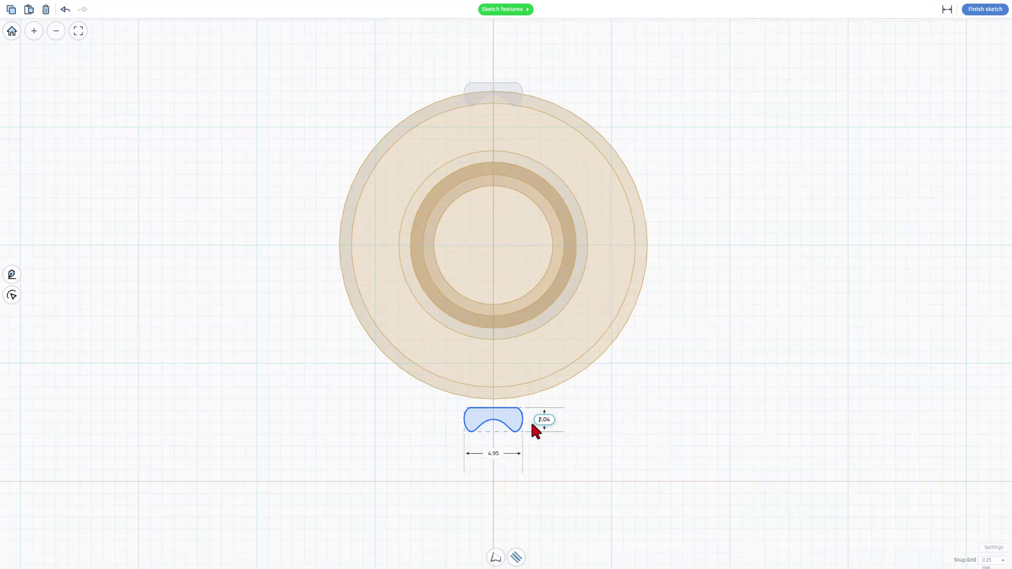
text(-)
key(Return)
- Move the flipped grip profile up 2 mm onto the sleeve's lower rim and finish the sketch
click(588, 393)
click(505, 416)
key(Up)
key(Up)
key(Up)
key(Up)
key(Up)
key(Up)
key(Up)
key(Up)
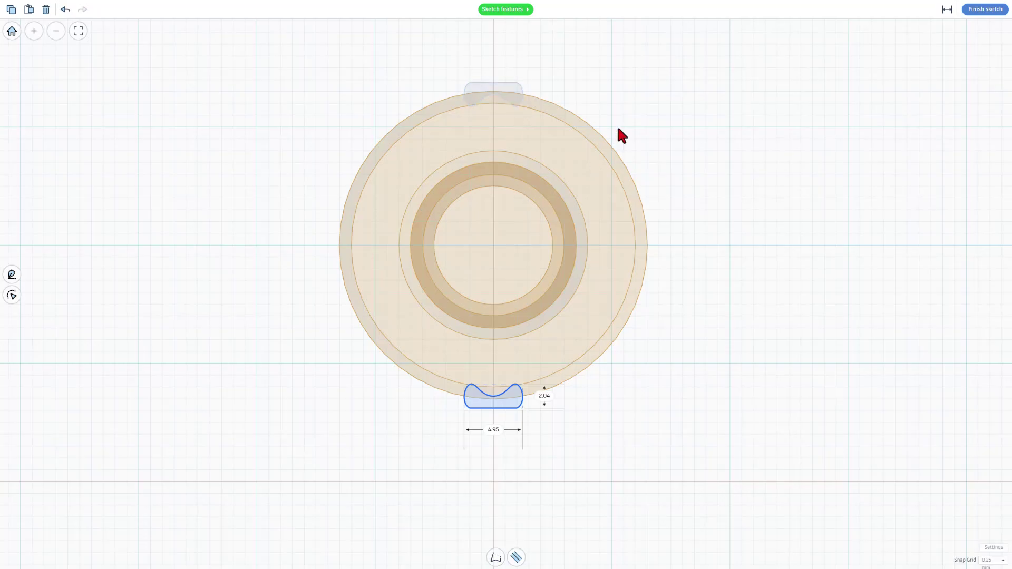
click(972, 10)
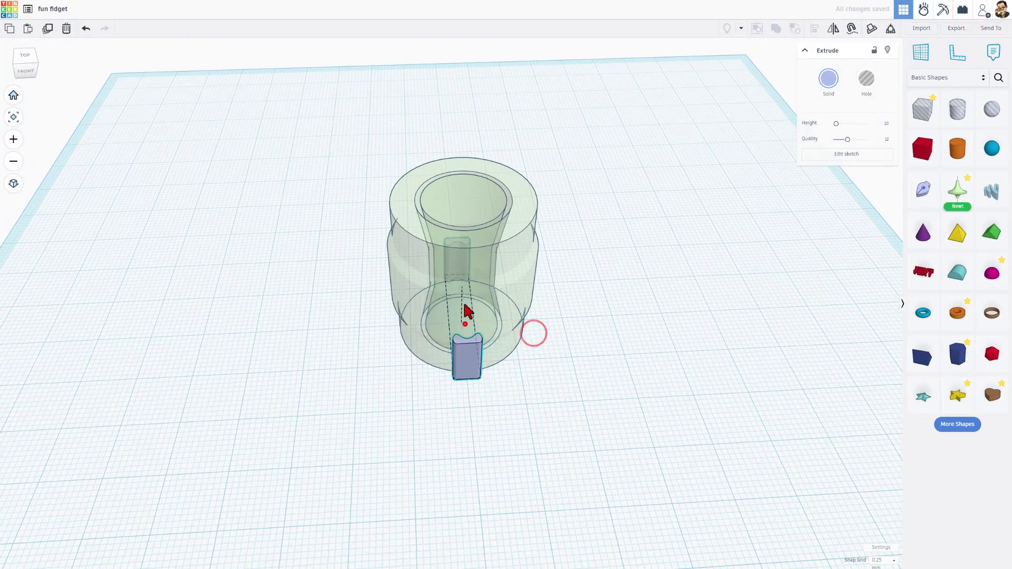
- Raise the two extruded grips to a height of 34.5 mm so they extend above the sleeve
drag(462, 286, 492, 186)
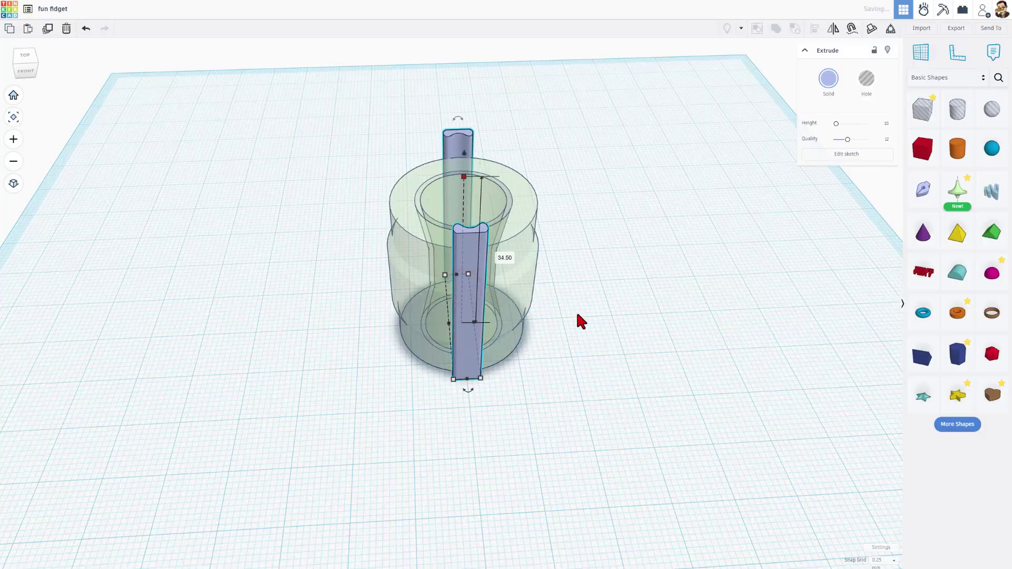
right_drag(576, 320, 473, 390)
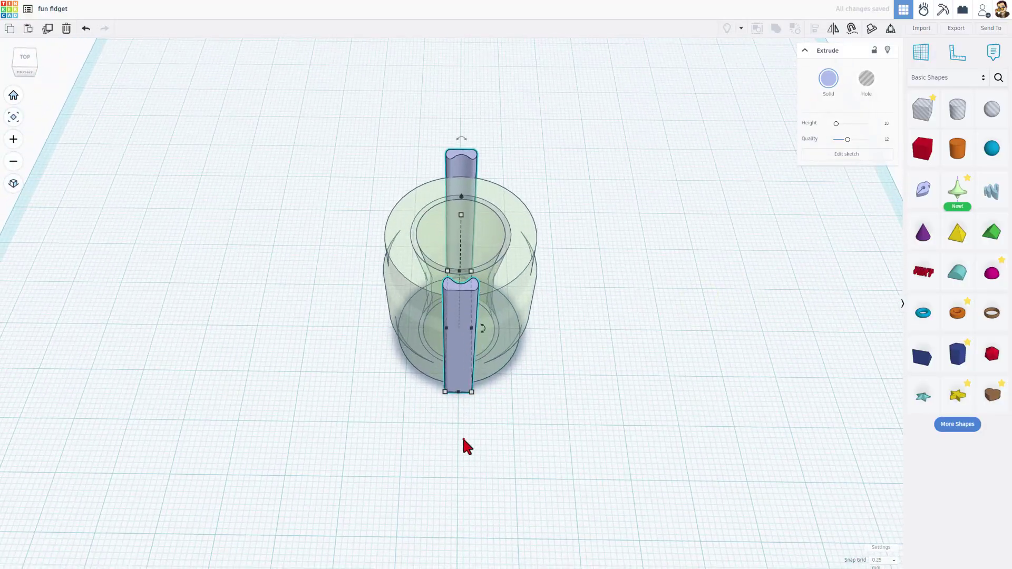
click(464, 439)
- Duplicate the grip pair in place, rotate the copy -45°, and repeat the duplication twice to ring the sleeve with evenly spaced grips
click(460, 380)
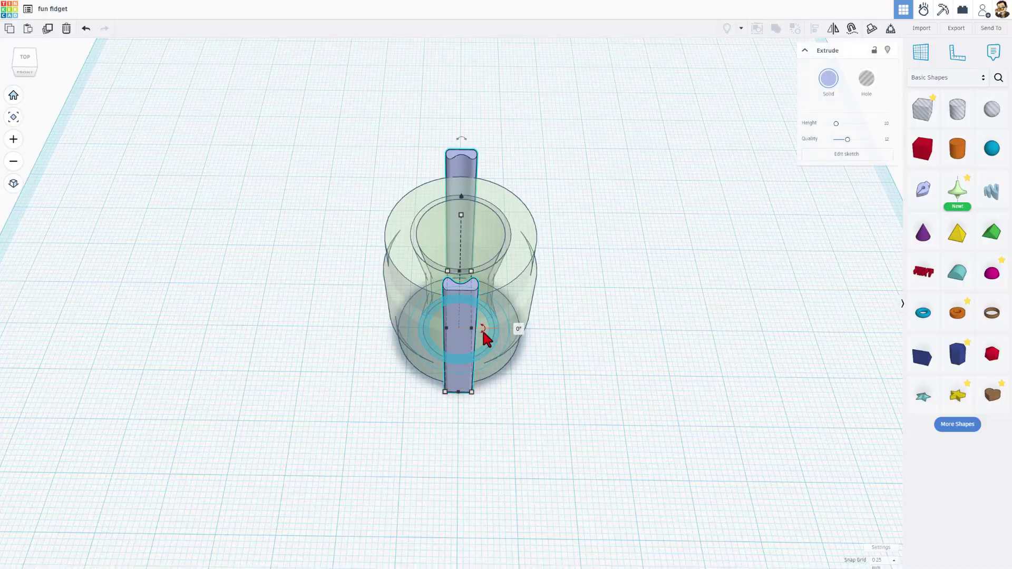
key(ctrl+d)
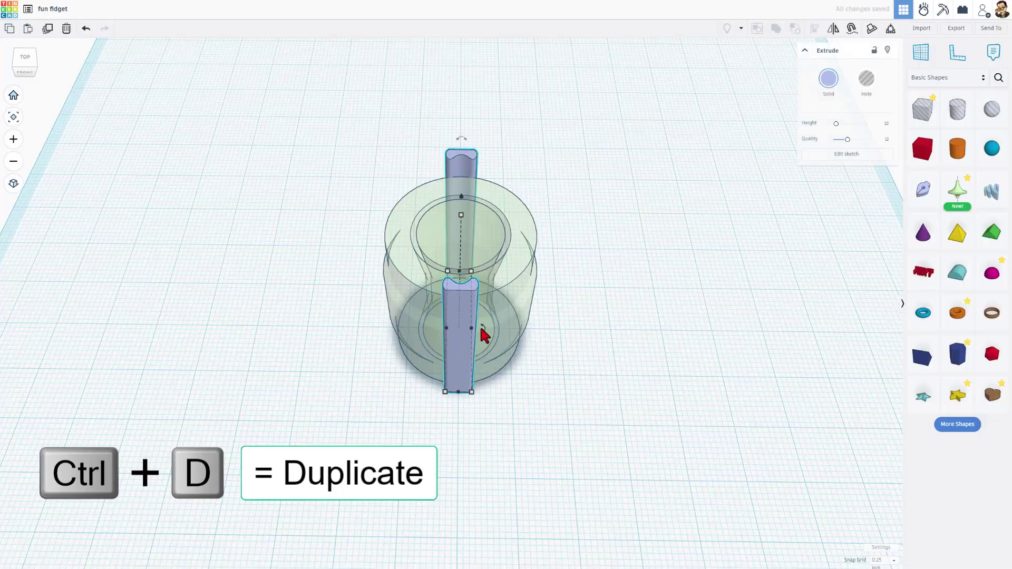
mouse_move(481, 327)
mouse_down()
mouse_move(474, 372)
mouse_move(488, 361)
mouse_move(488, 341)
mouse_up()
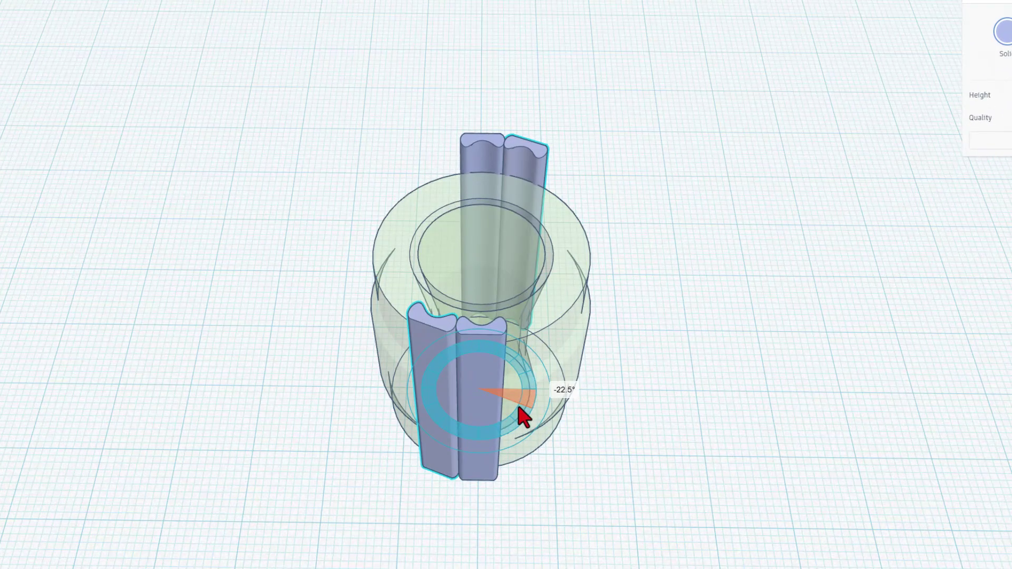
drag(519, 408, 503, 419)
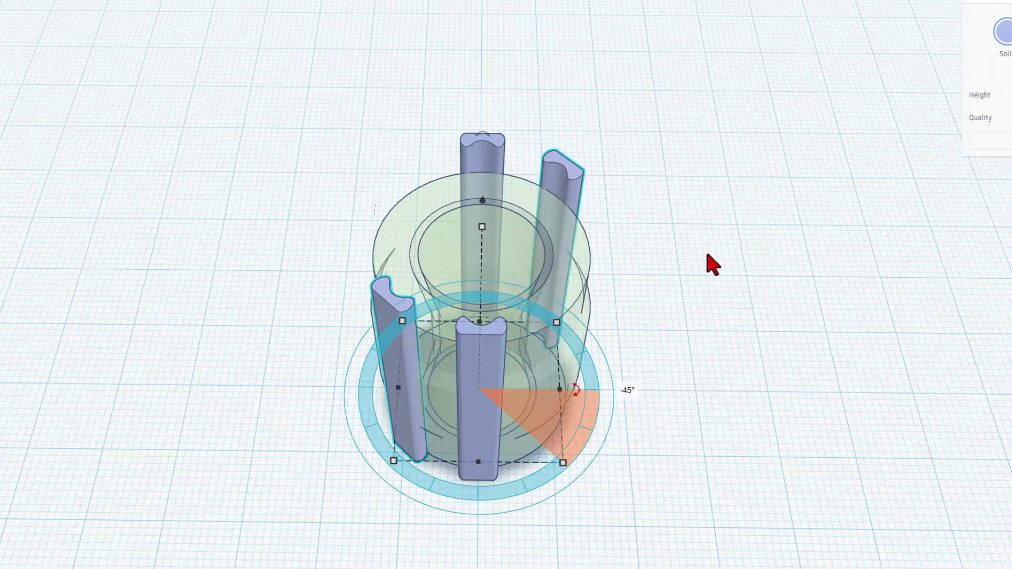
key(ctrl+d)
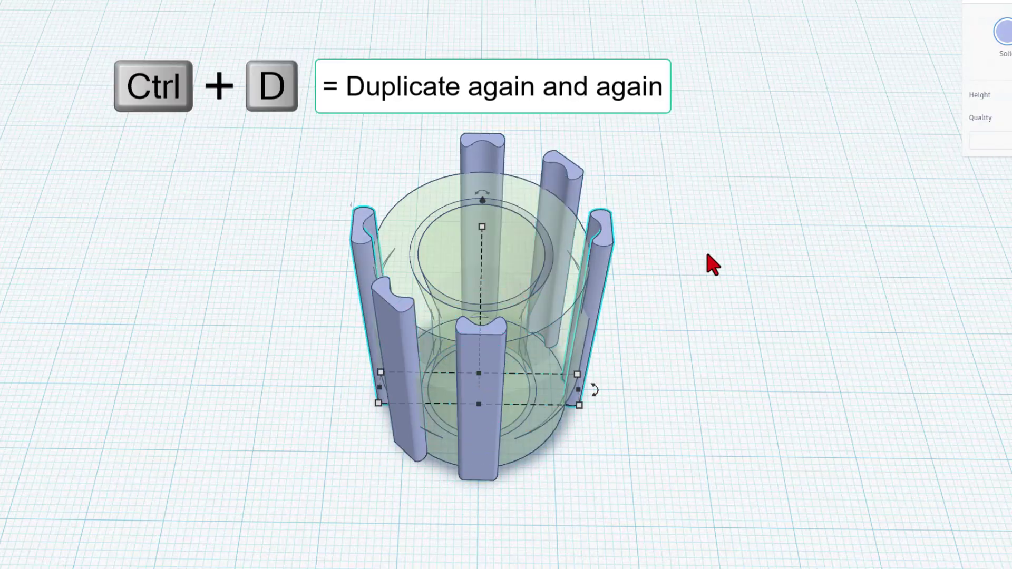
key(ctrl+d)
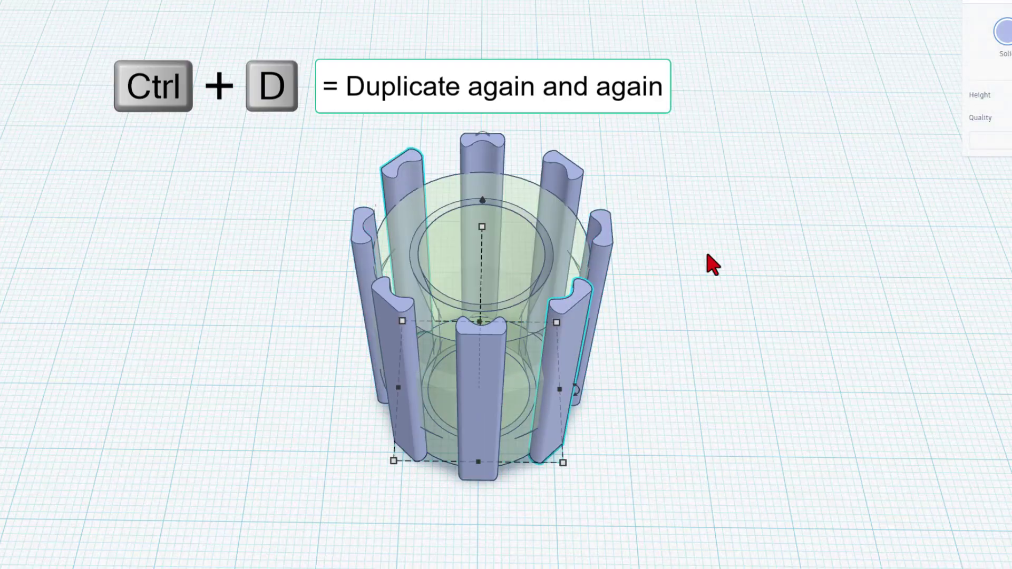
- Turn all the grip pieces around the sleeve into holes and make the revolved body opaque again
right_drag(822, 318, 825, 225)
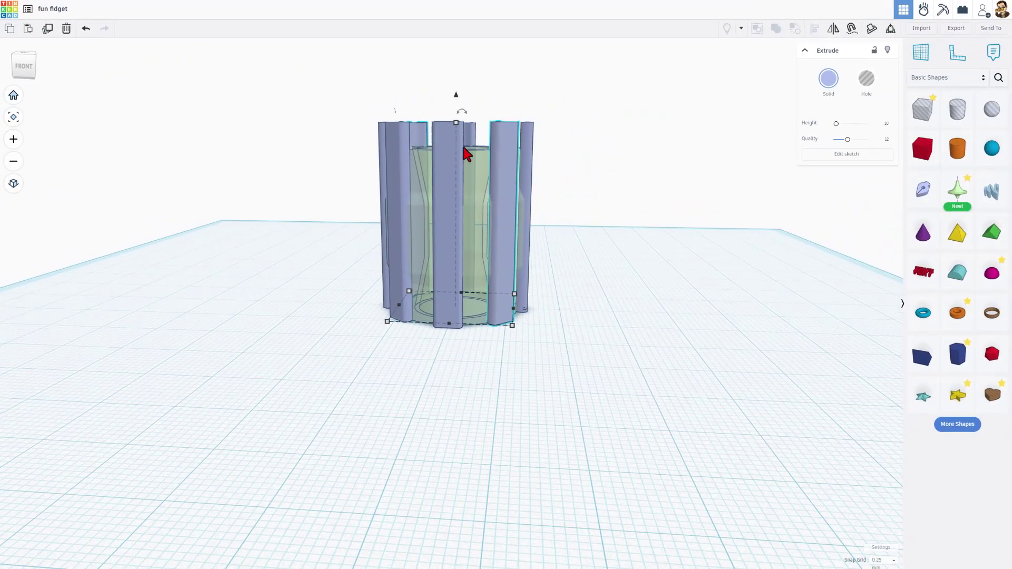
drag(348, 89, 538, 136)
key(h)
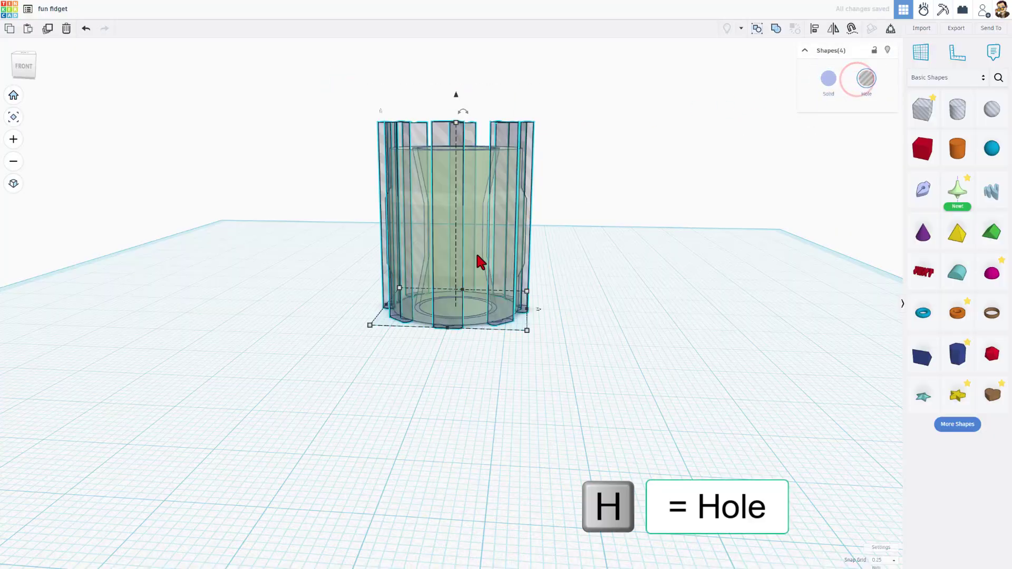
click(479, 256)
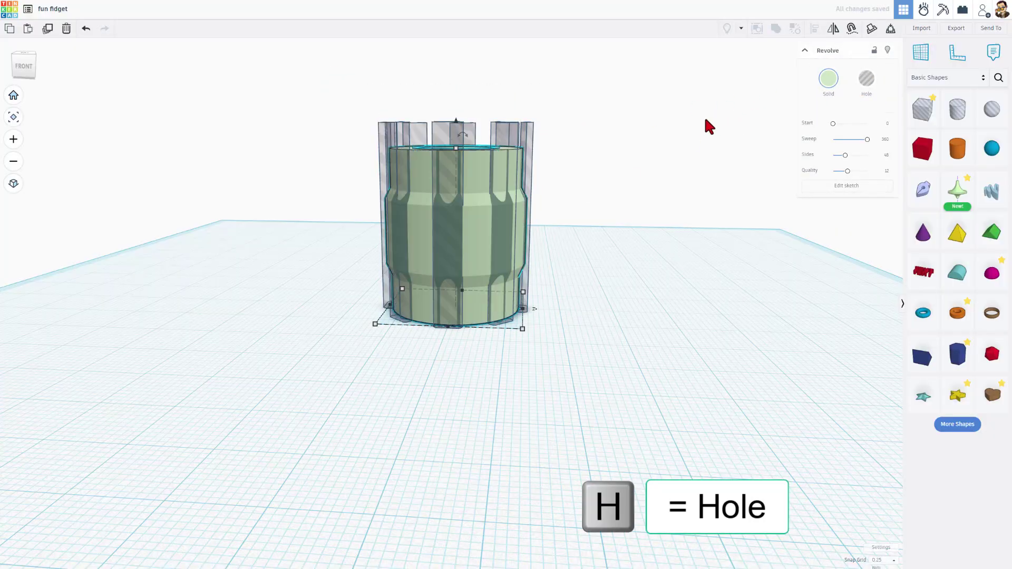
right_drag(700, 124, 595, 192)
click(610, 181)
click(603, 117)
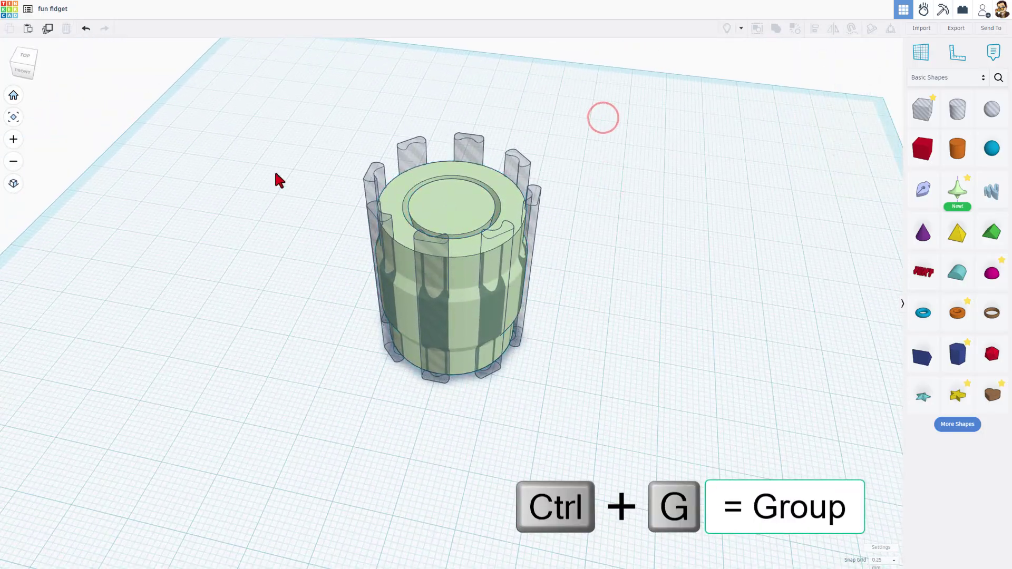
- Group the grip holes with the revolved body to cut the grooves into the sleeve, and inspect the result
drag(283, 167, 554, 355)
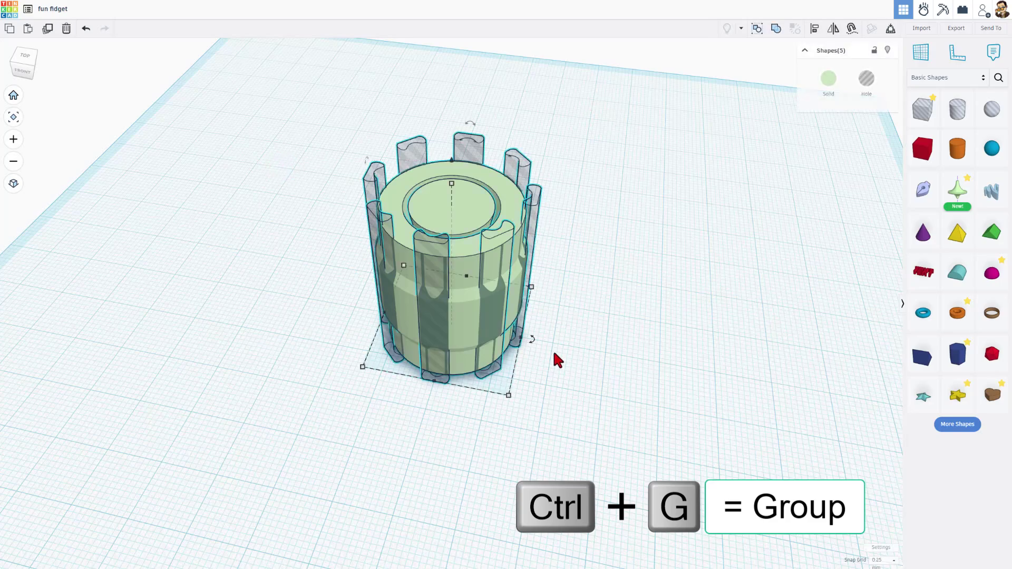
key(ctrl+g)
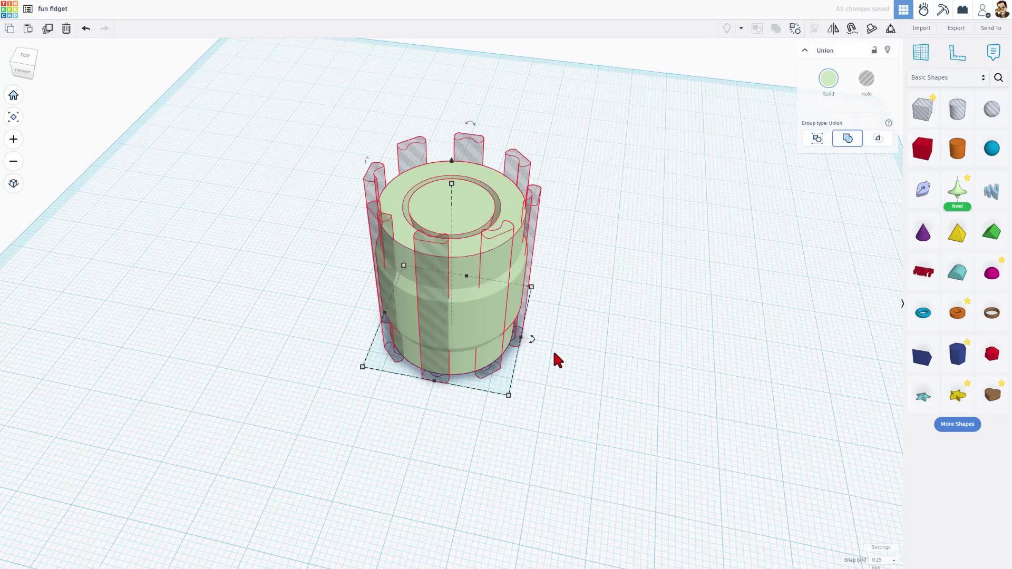
right_drag(608, 374, 468, 199)
right_drag(725, 255, 590, 258)
right_drag(668, 199, 693, 221)
click(715, 222)
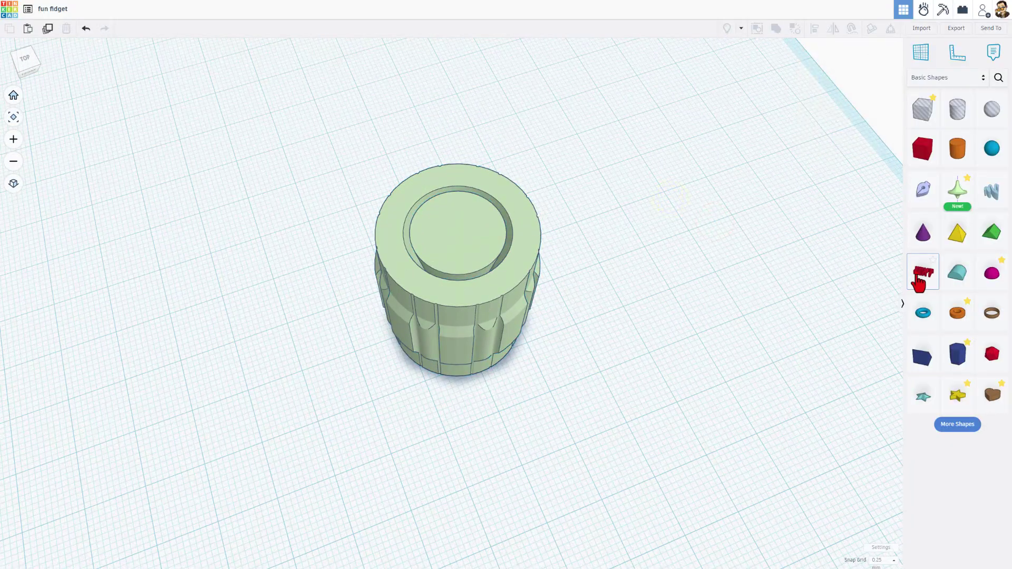
- Place a text shape reading "HL" on top of the core and scale it down proportionally to fit inside the core's circle
drag(918, 283, 457, 235)
double_click(829, 123)
text(HL)
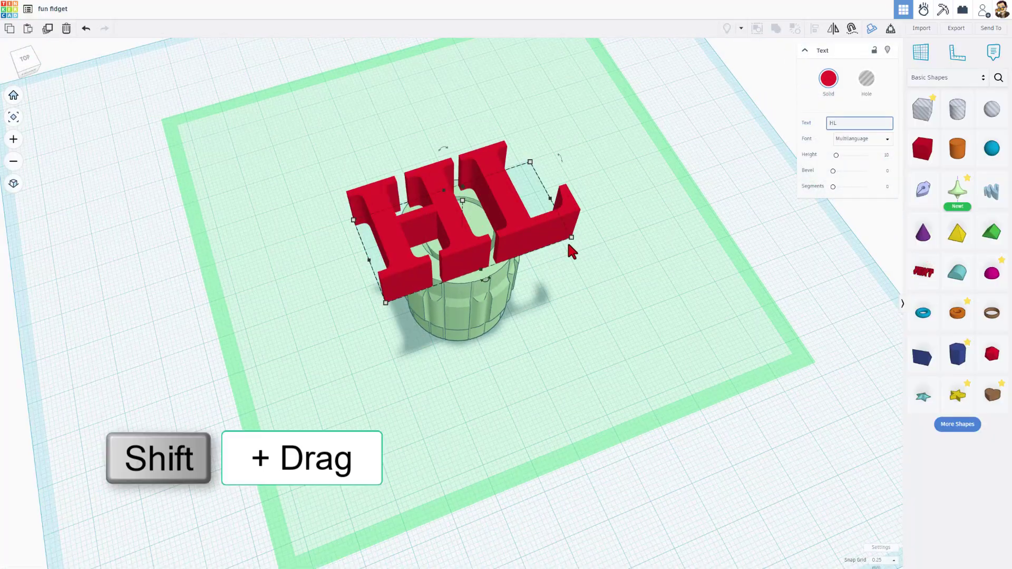
shift+drag(571, 237, 489, 237)
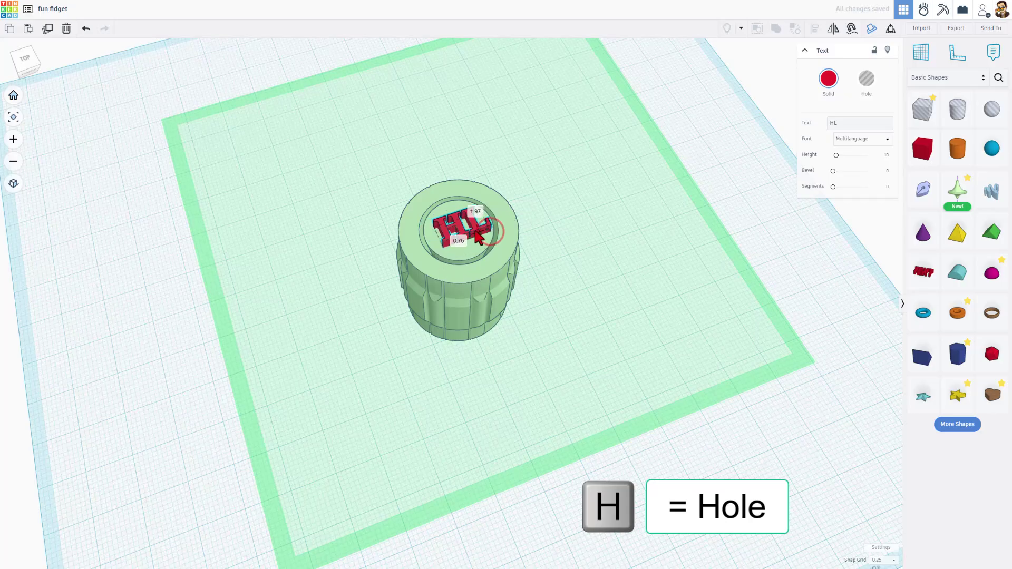
- Turn the "HL" text into a hole and set its height to 0.5 mm
click(865, 80)
click(504, 227)
text(.5)
key(Return)
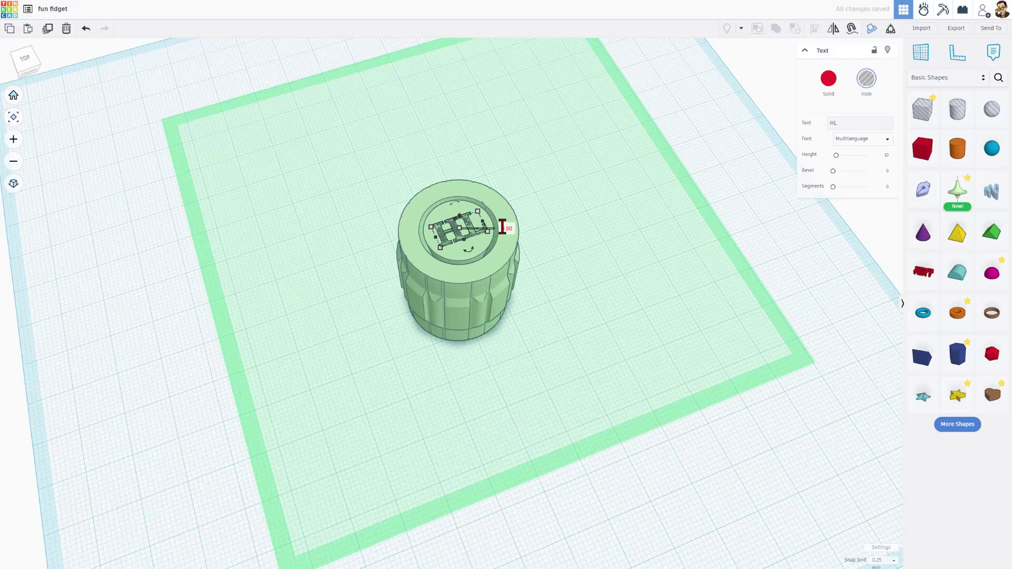
click(524, 173)
- Align the text hole with the top of the fidget and centre it on the body in both horizontal directions
drag(576, 159, 369, 258)
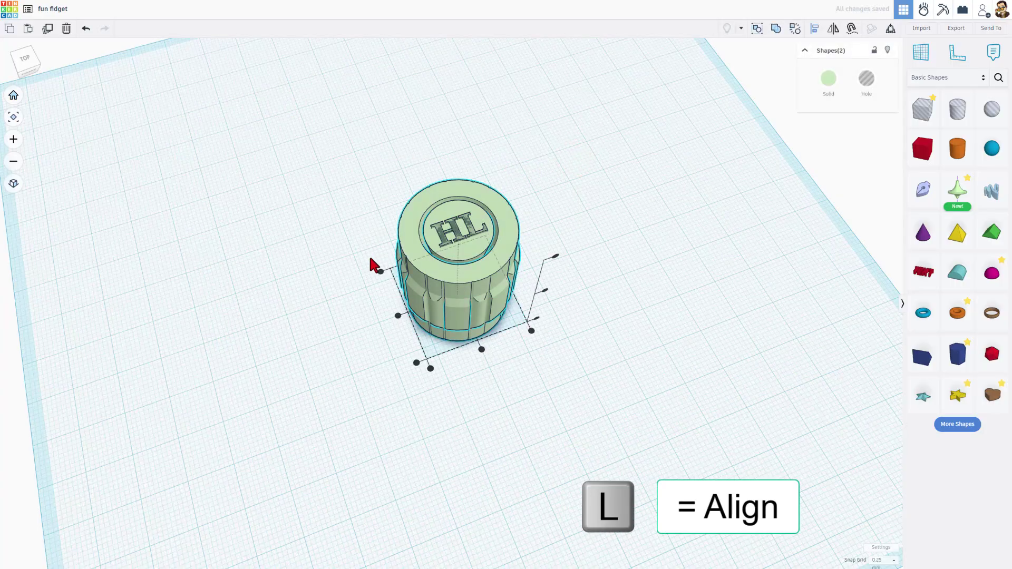
right_drag(383, 262, 488, 259)
click(507, 252)
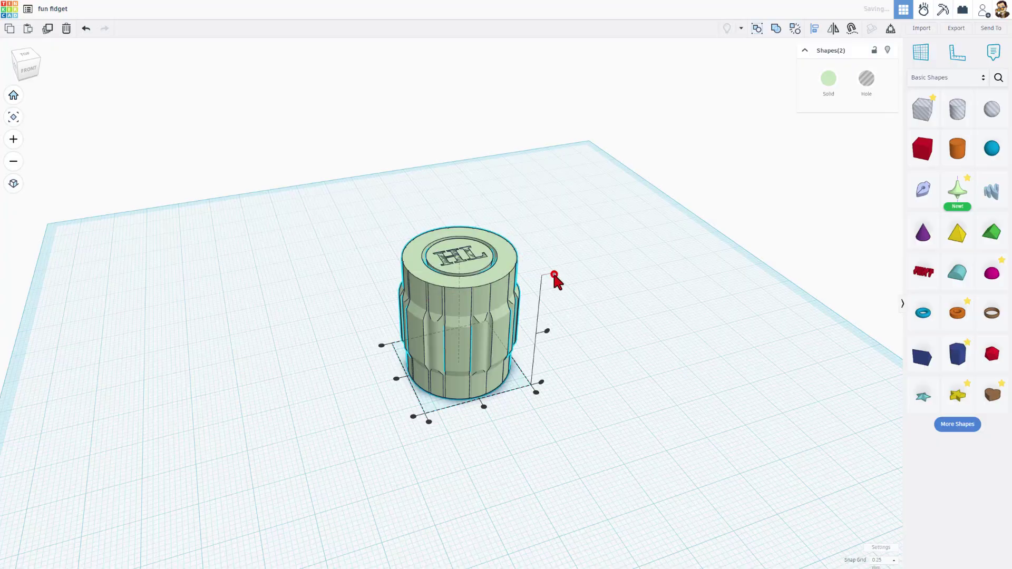
click(553, 274)
right_drag(569, 235, 551, 192)
drag(551, 191, 409, 322)
right_drag(409, 322, 482, 348)
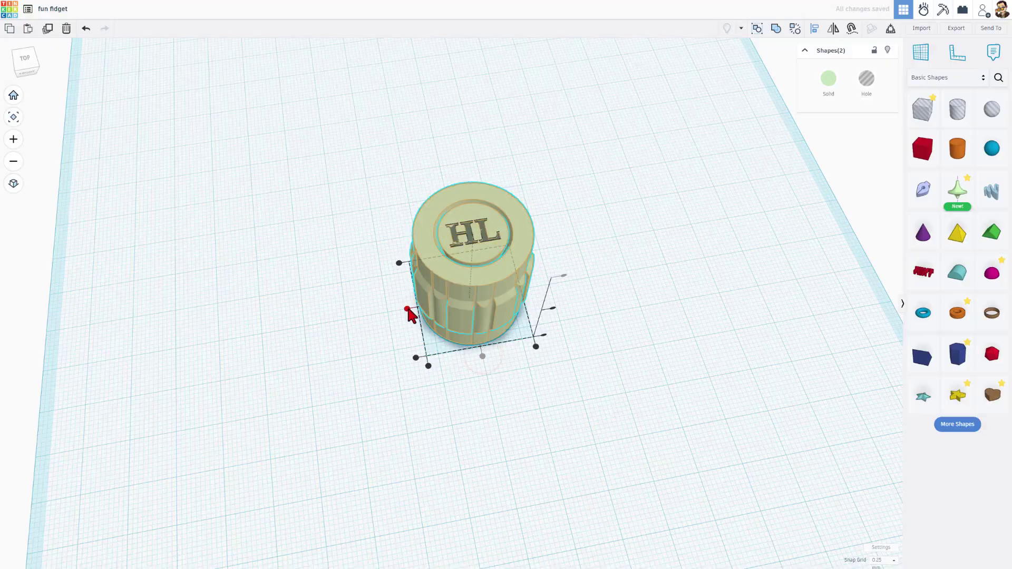
- Group the text hole with the fidget body to engrave "HL" into the core's top face
key(ctrl+g)
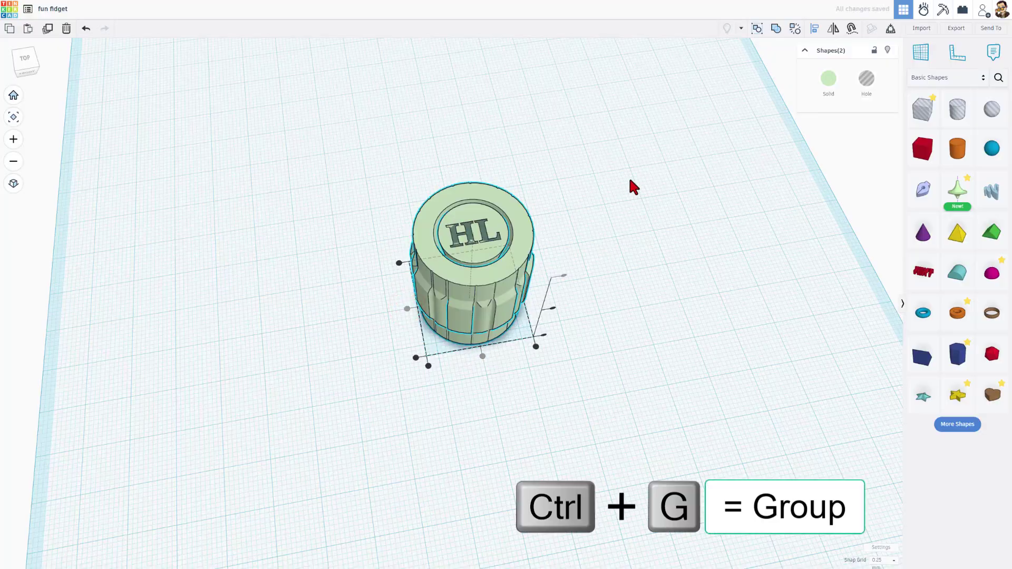
drag(624, 170, 459, 300)
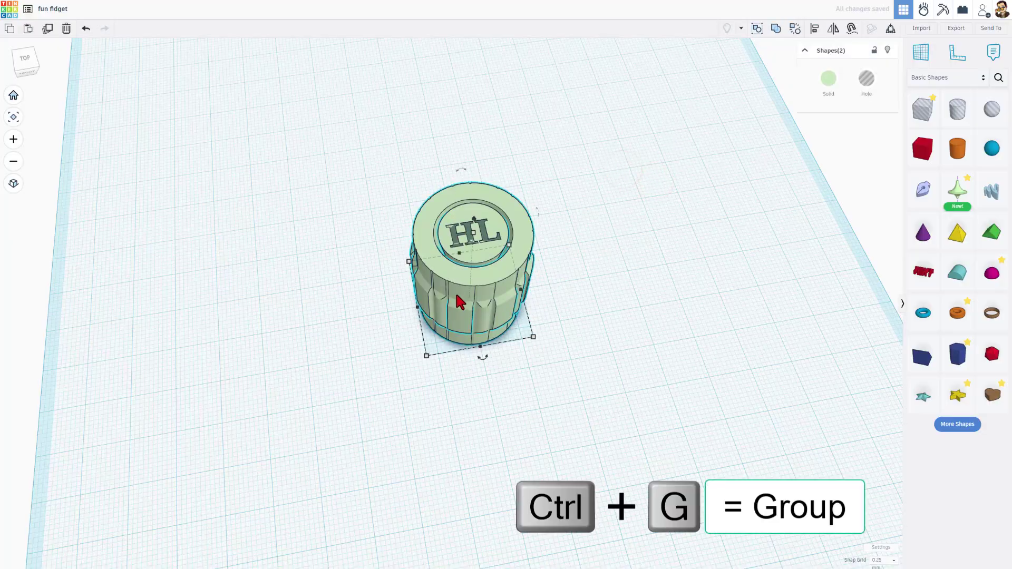
key(ctrl+g)
key(f)
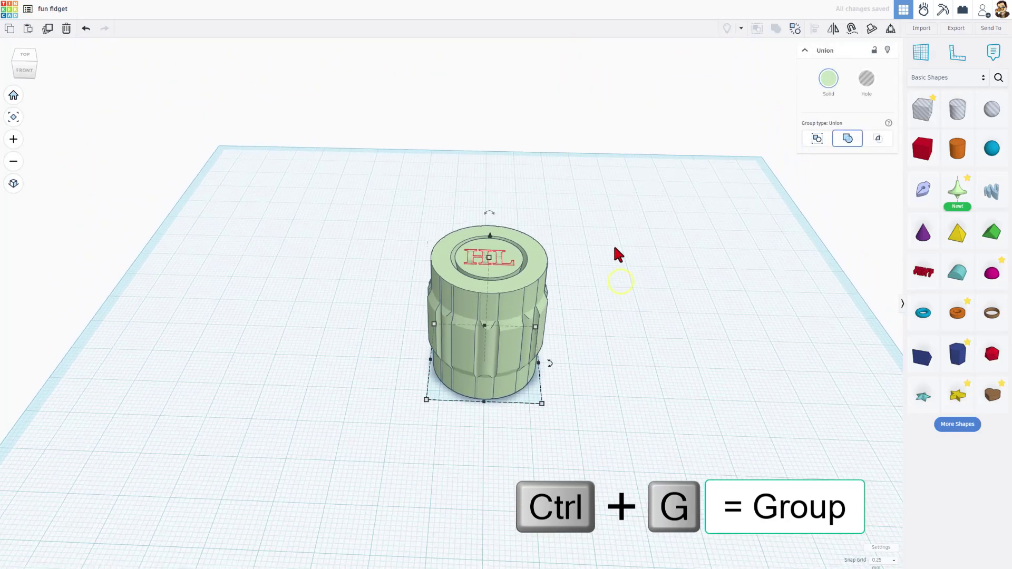
right_drag(627, 252, 683, 359)
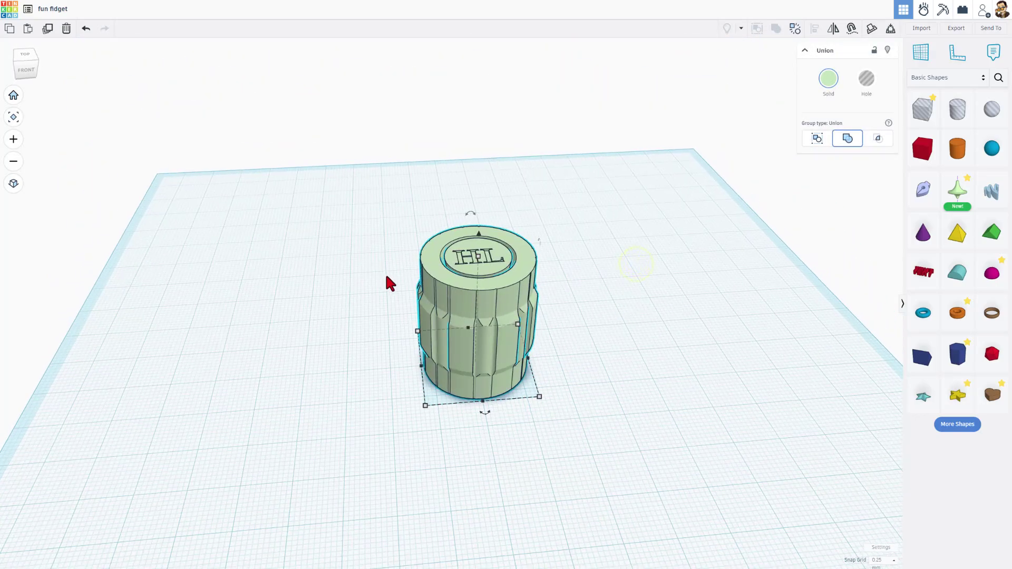
- Export the selected fidget as an STL file and save it as "fun fidget.stl" in the 3dmodeling folder
click(957, 28)
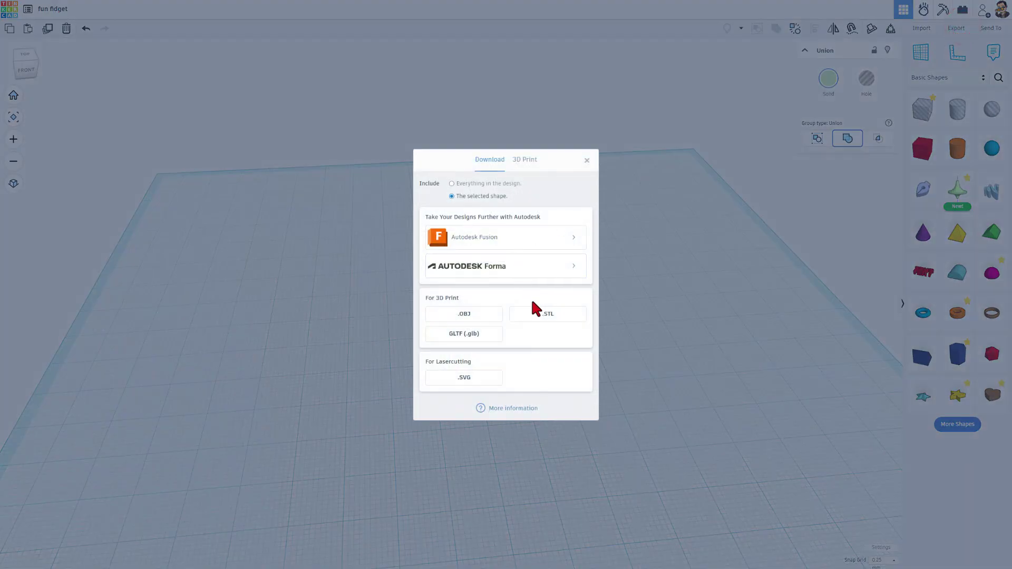
click(538, 315)
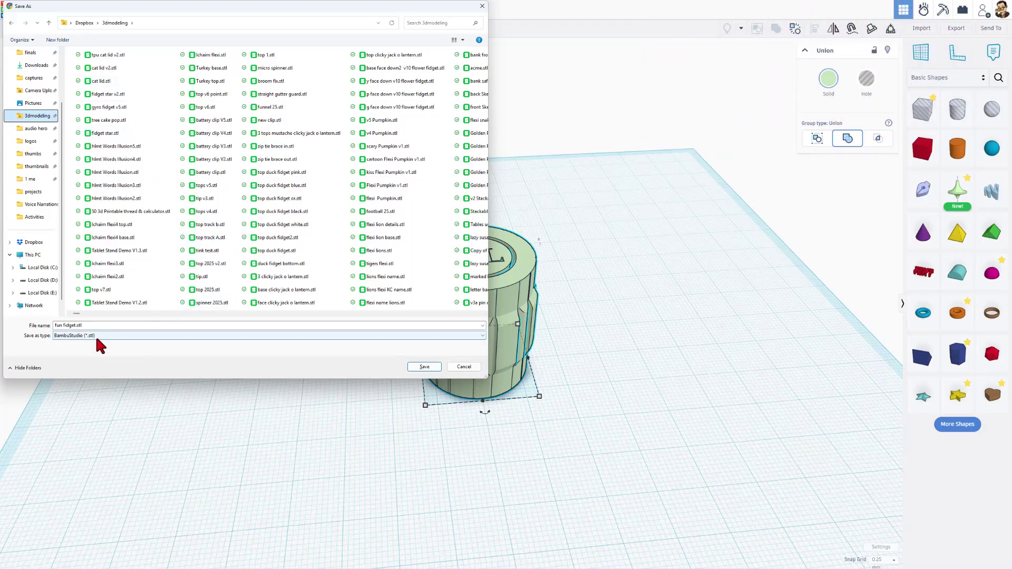
click(430, 367)
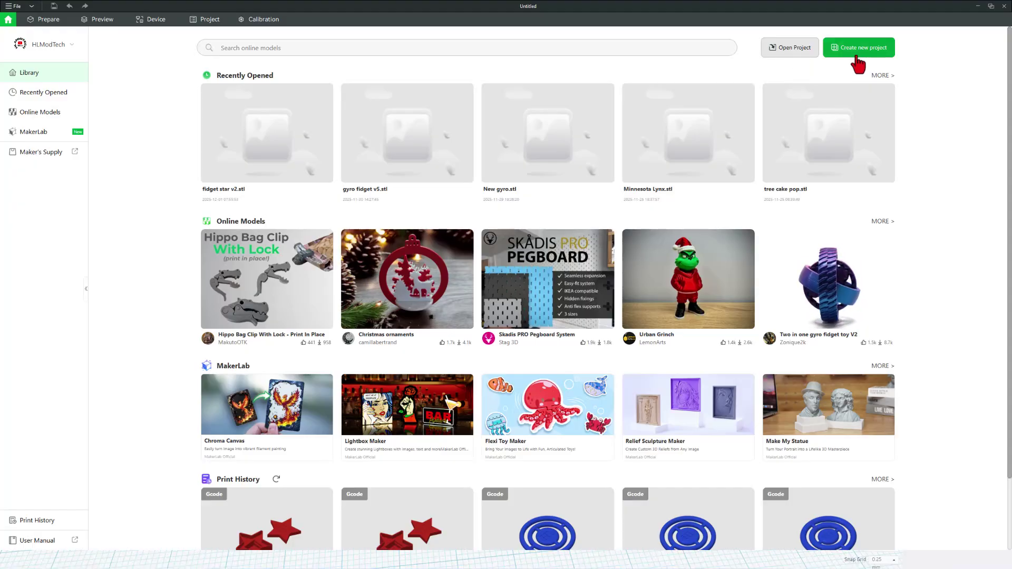
- Create a new project in Bambu Studio, import "fun fidget.stl" onto the plate and deselect the model
click(857, 48)
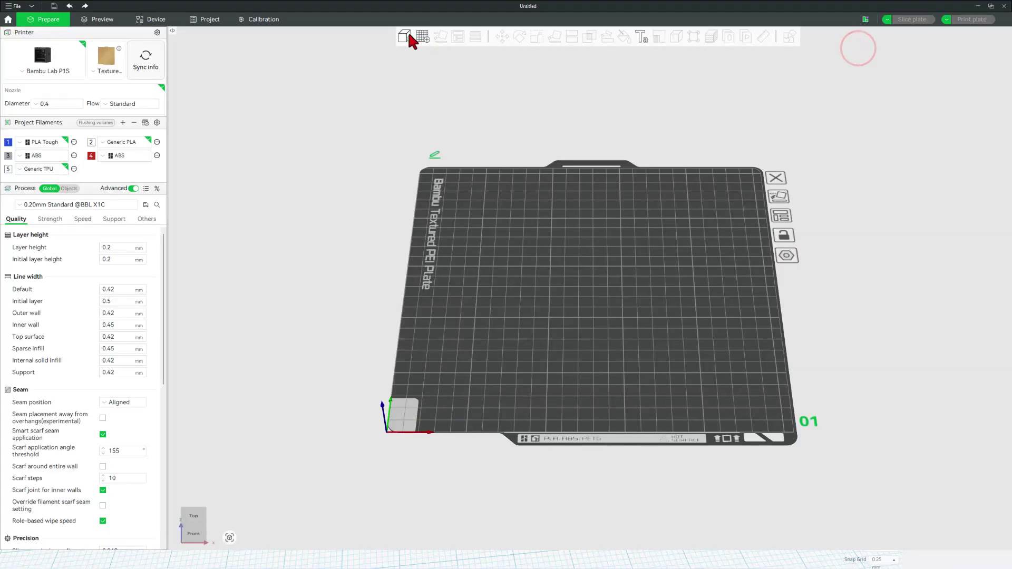
click(406, 35)
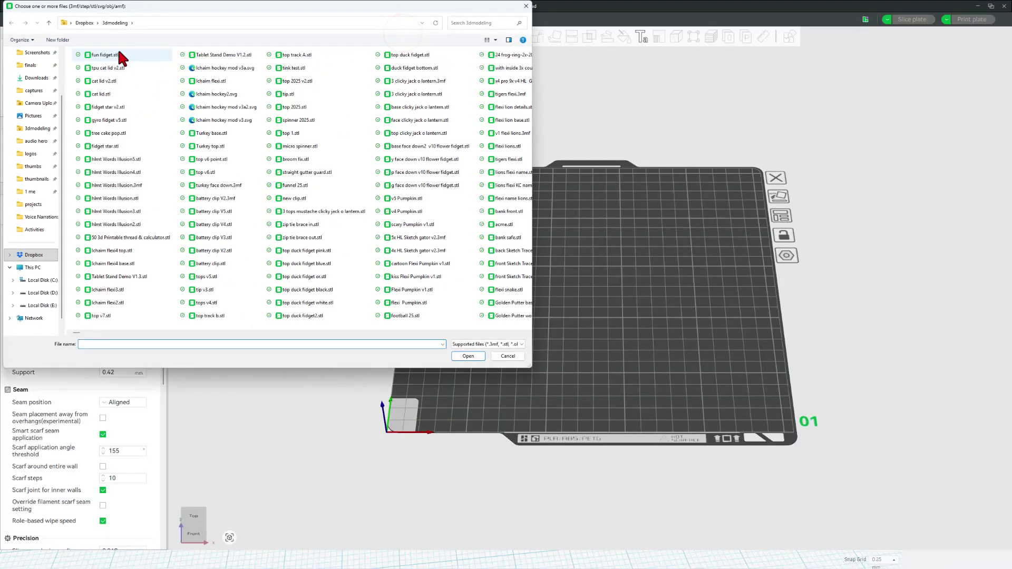
double_click(103, 55)
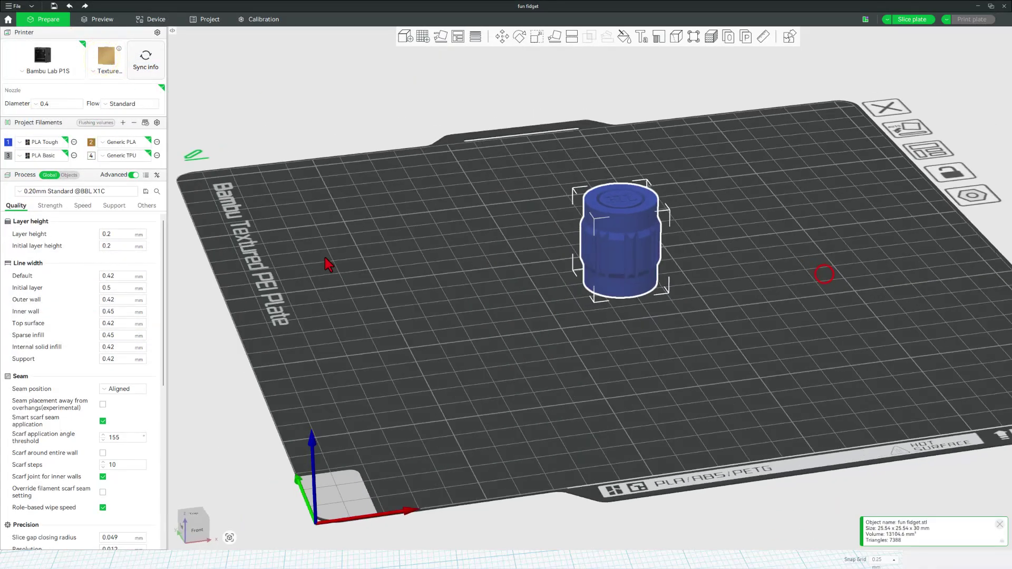
click(327, 263)
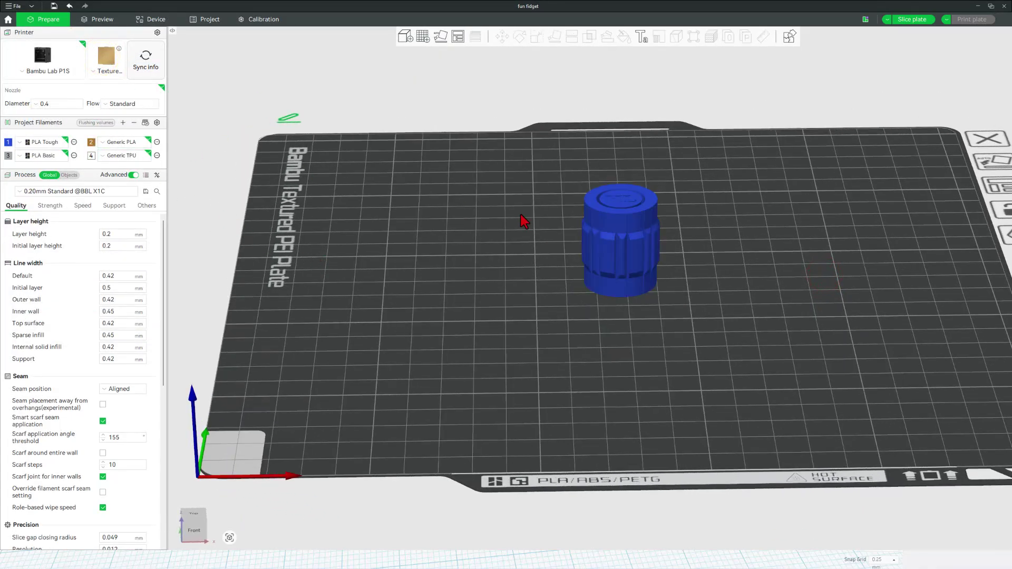
- Change the fidget model's filament to filament 2, Generic PLA
right_click(625, 230)
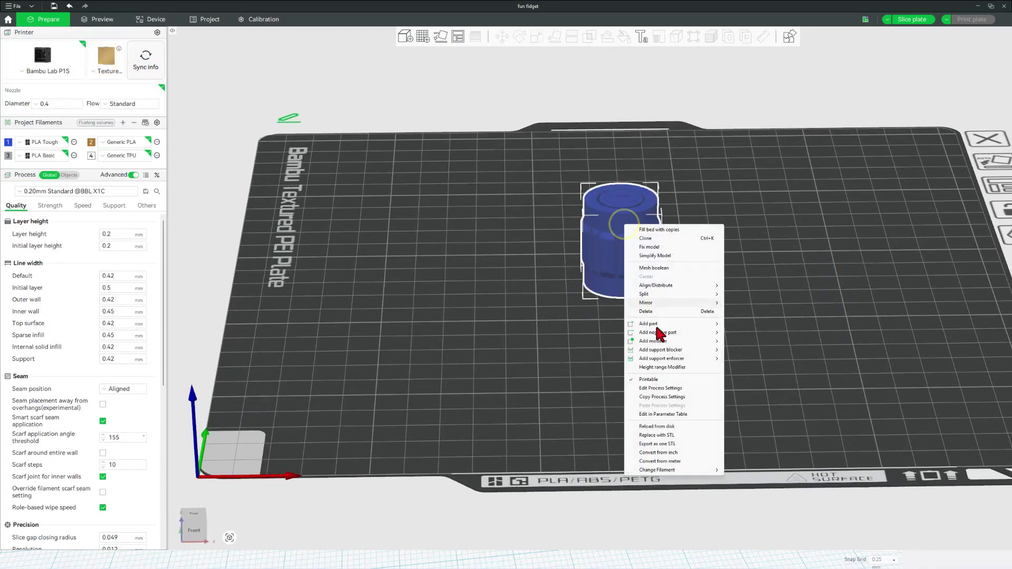
mouse_move(667, 470)
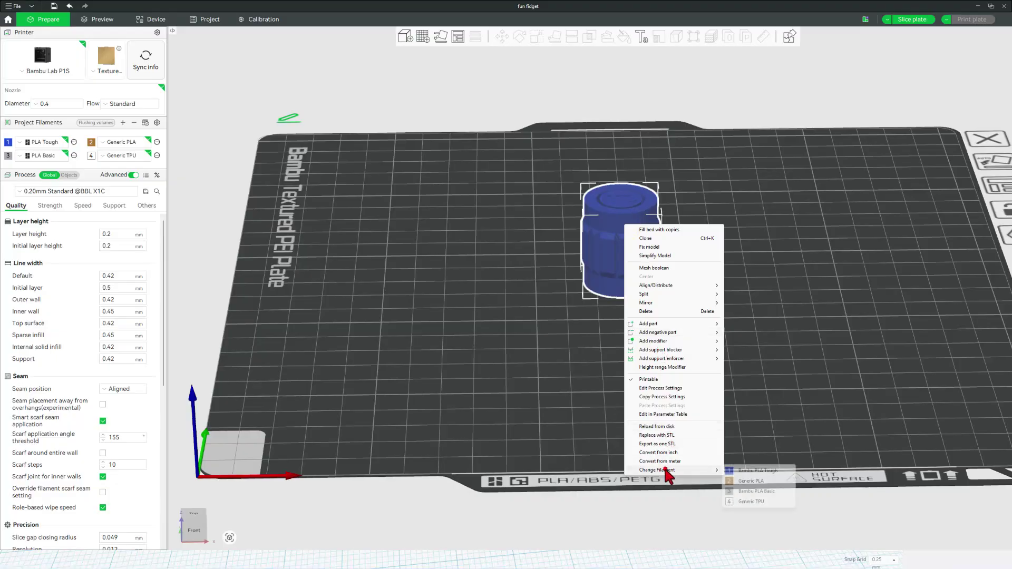
click(745, 480)
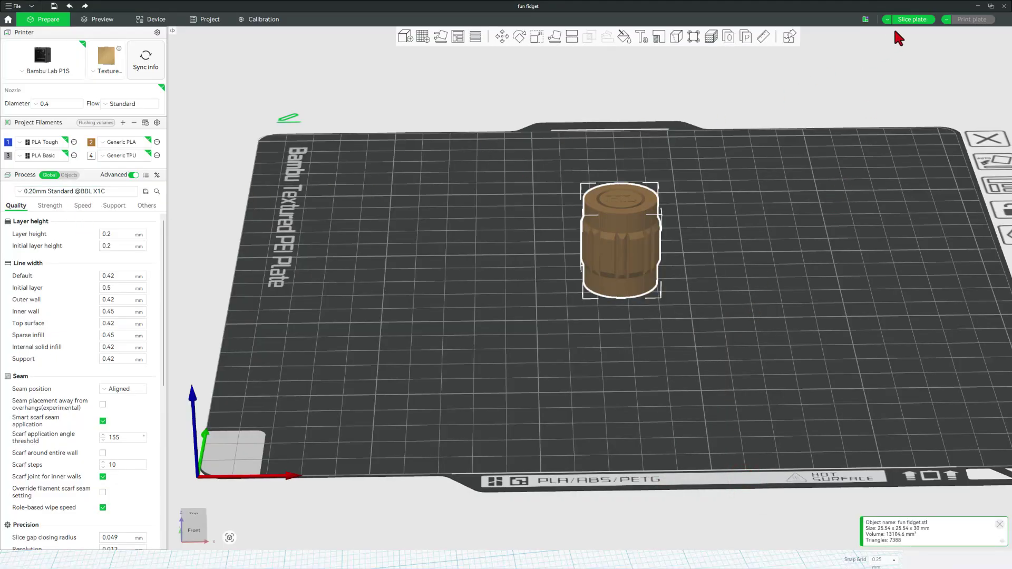
- Slice the plate and send the fun fidget print job to the Bambu Lab P1S
click(910, 19)
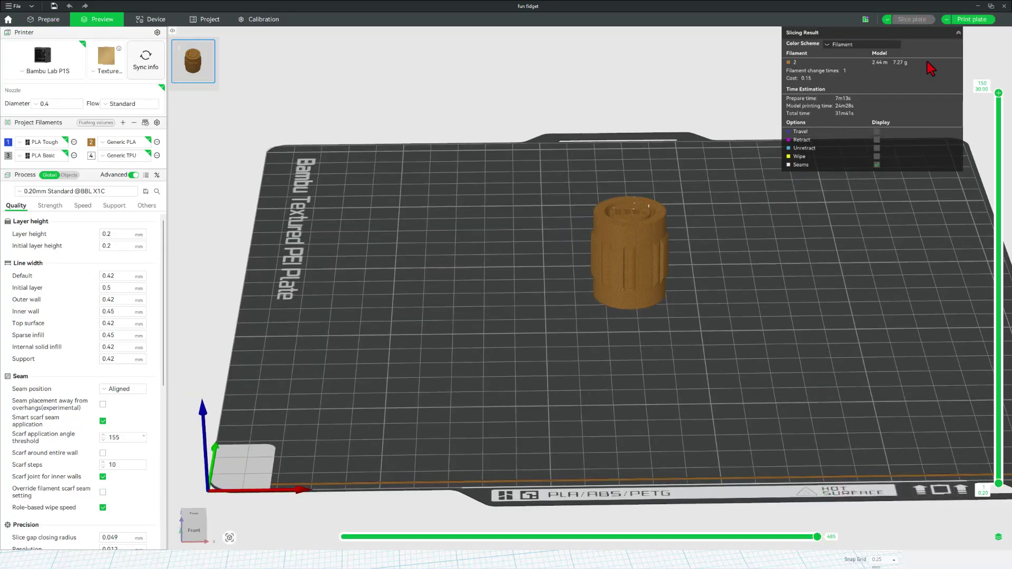
click(972, 20)
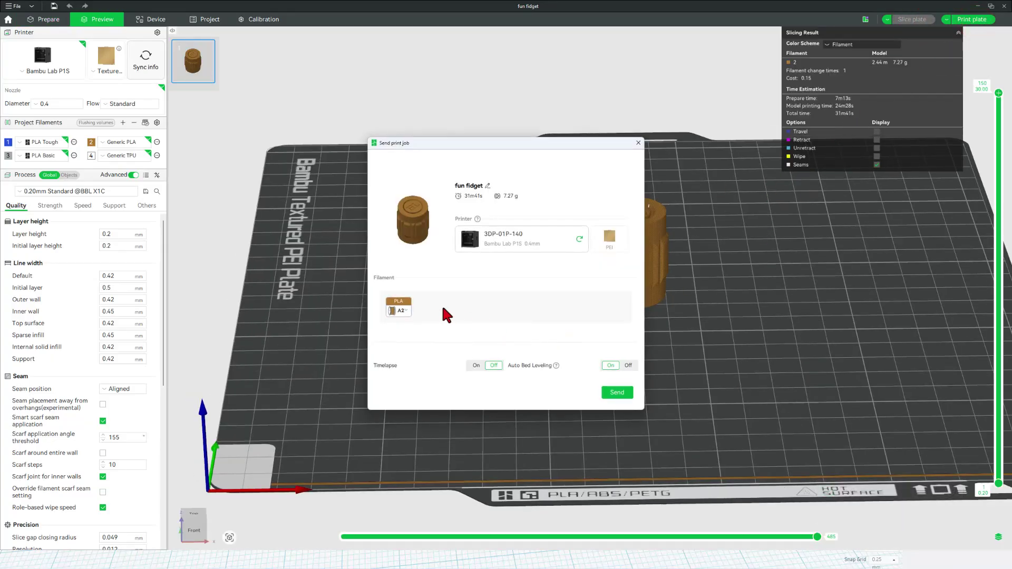
click(612, 394)
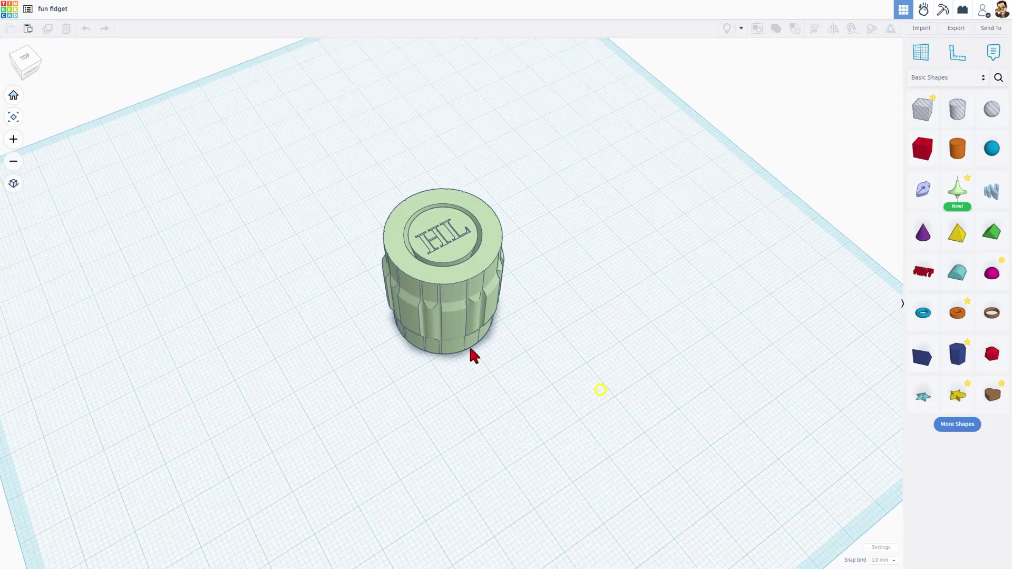
- Switch to Tinkercad and recolor the grouped fidget solid magenta
right_drag(469, 344, 462, 313)
click(462, 313)
click(839, 81)
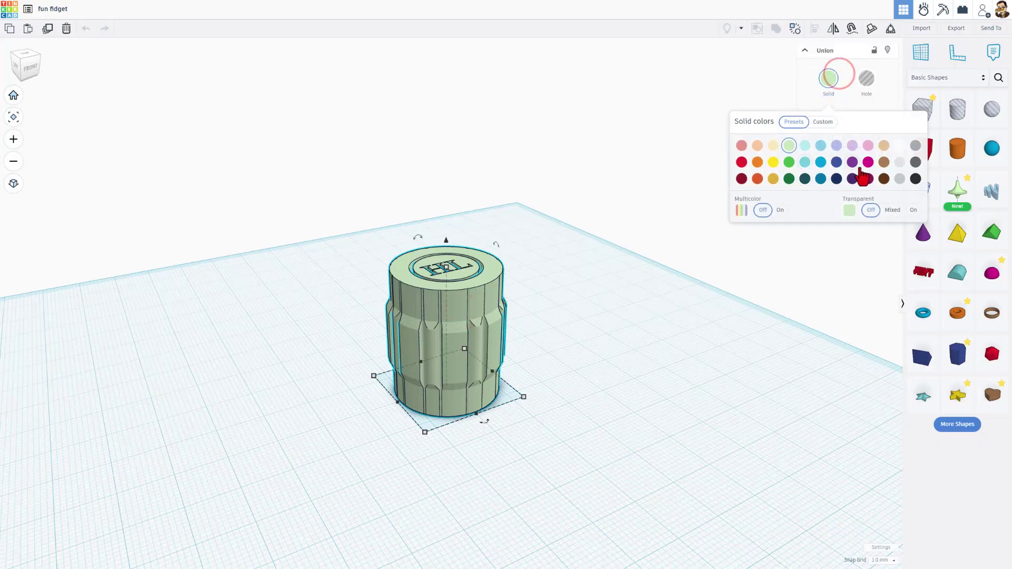
click(867, 161)
right_drag(573, 318, 401, 349)
- Return to the designs dashboard, open the fun fidget's properties and fill in the name "fun fidget tutorial" with a description and tags
click(10, 29)
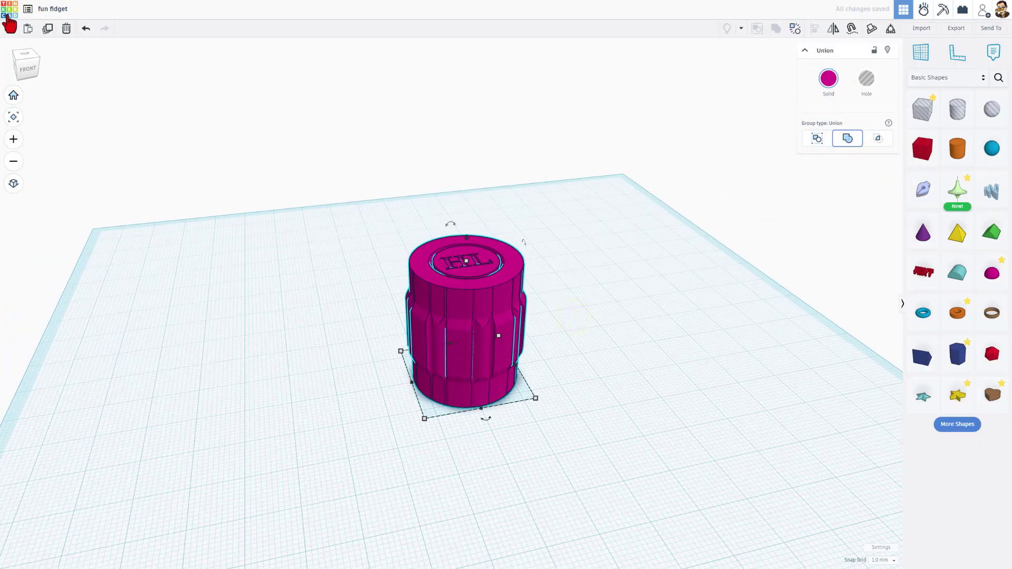
click(9, 19)
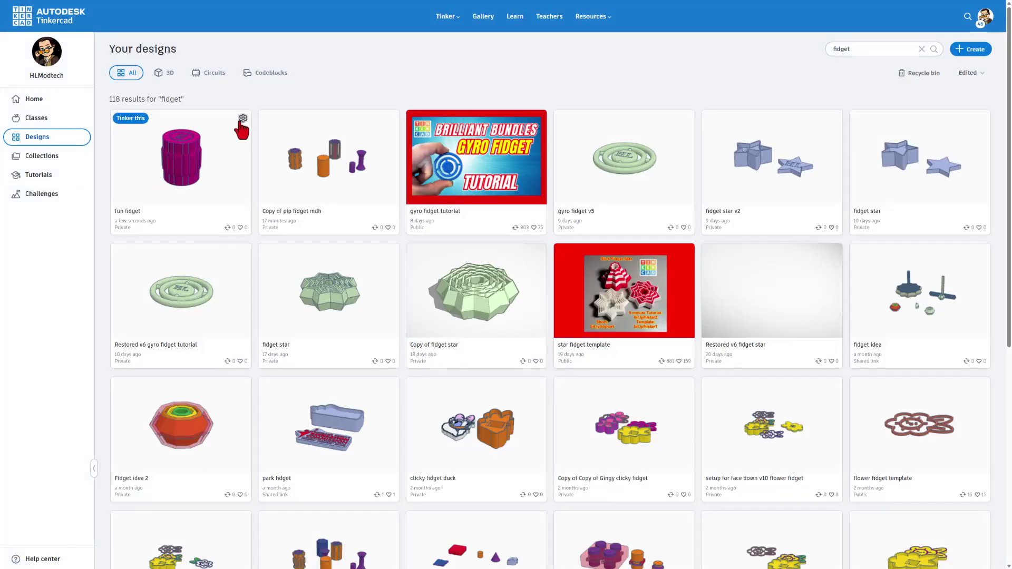
click(243, 118)
click(209, 135)
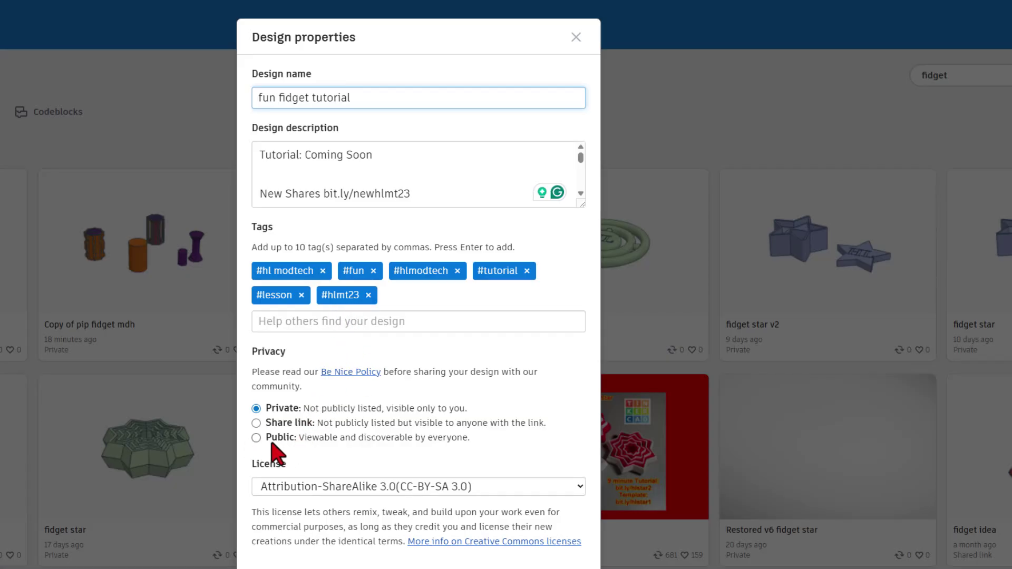
- Make the design public under the Attribution-ShareAlike 3.0 (CC-BY-SA 3.0) license and save the changes
click(257, 437)
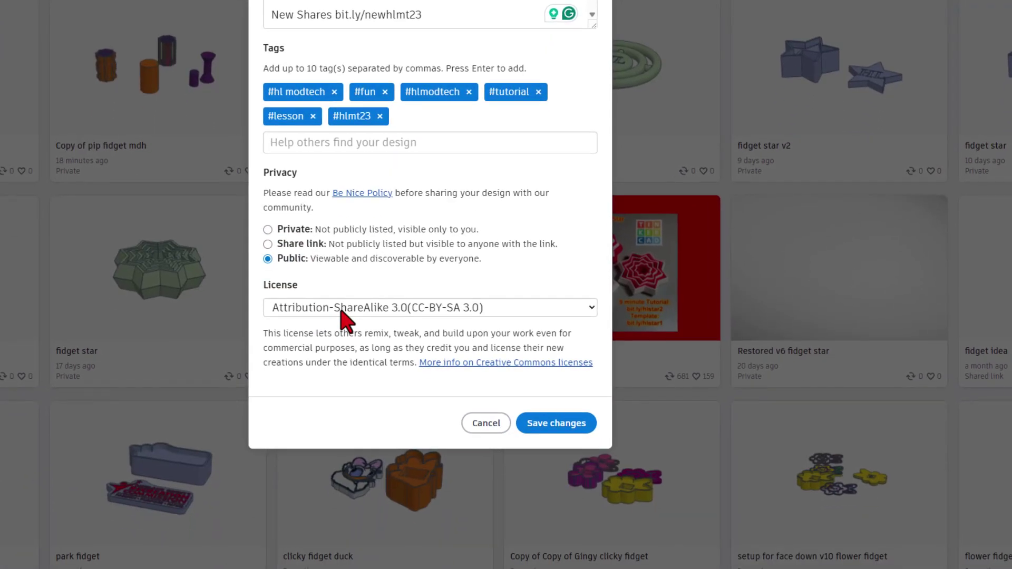
click(341, 311)
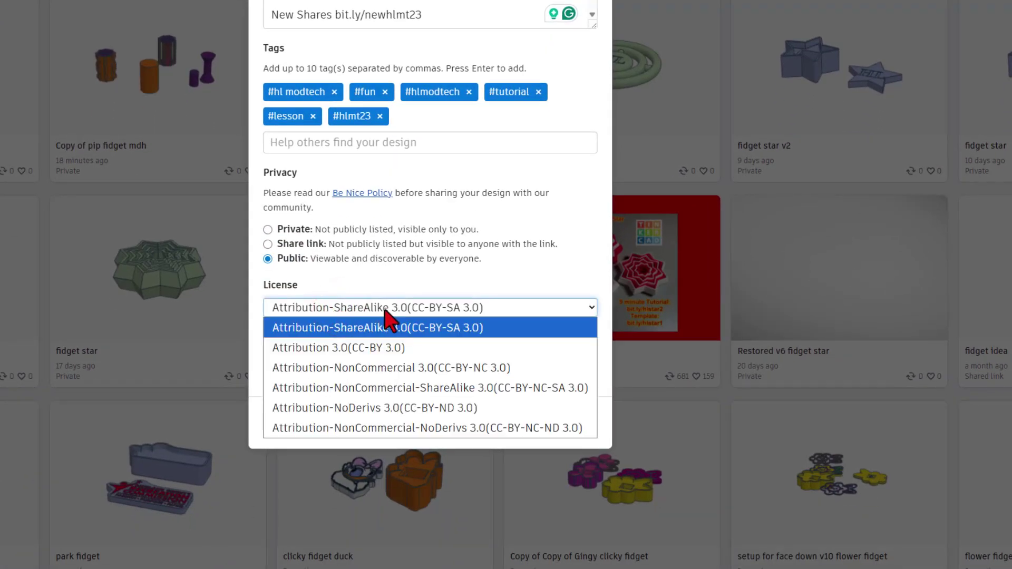
click(370, 409)
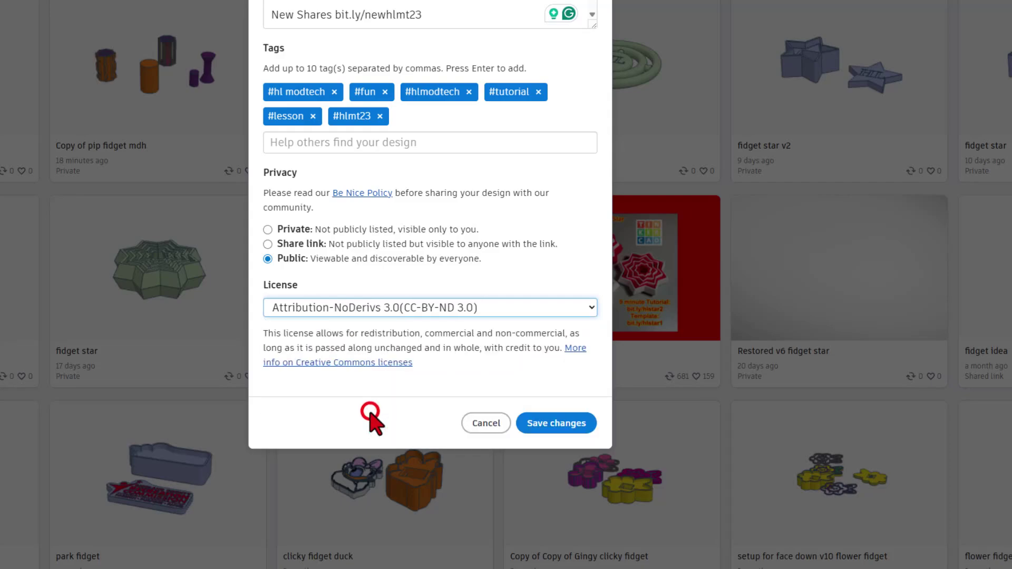
click(356, 311)
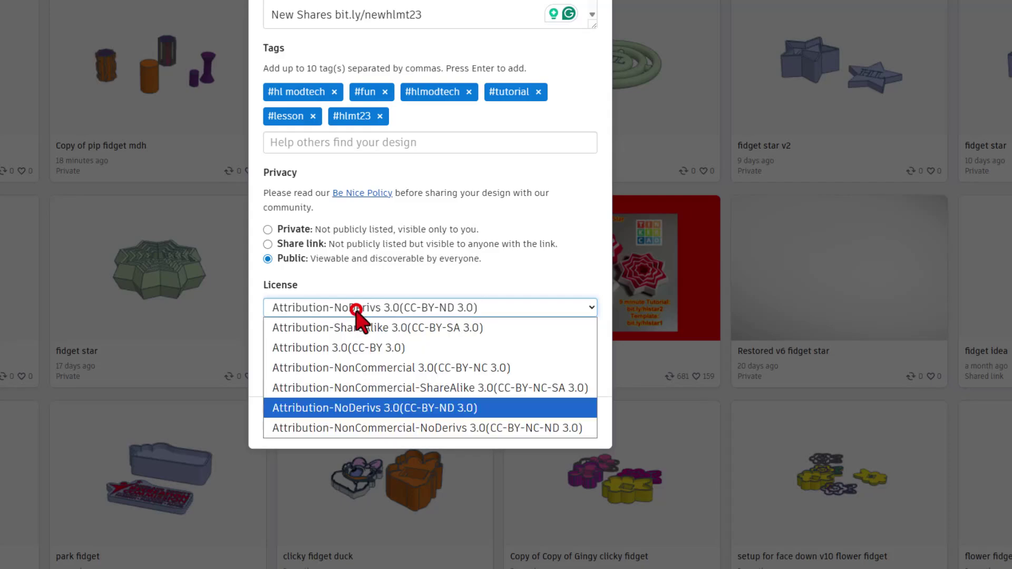
click(357, 327)
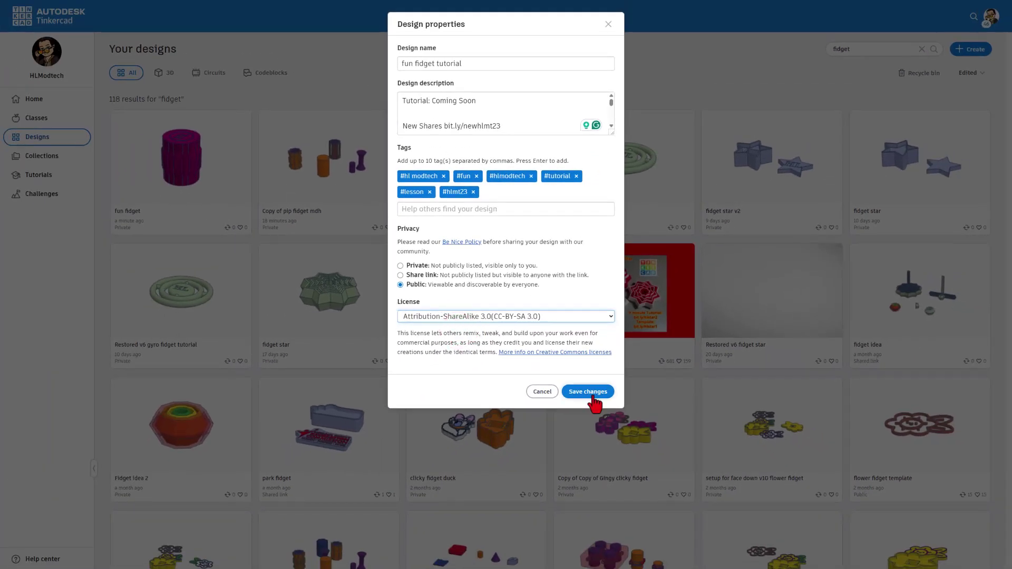
click(592, 392)
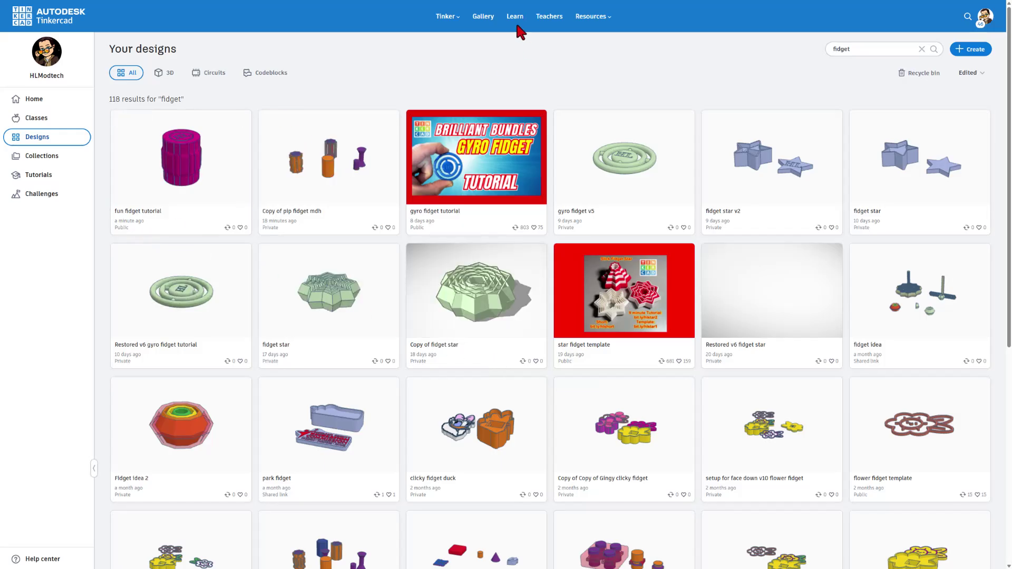
- Open the Wristwatch design from the community gallery, give it a WOW! reaction and expand its description
click(484, 17)
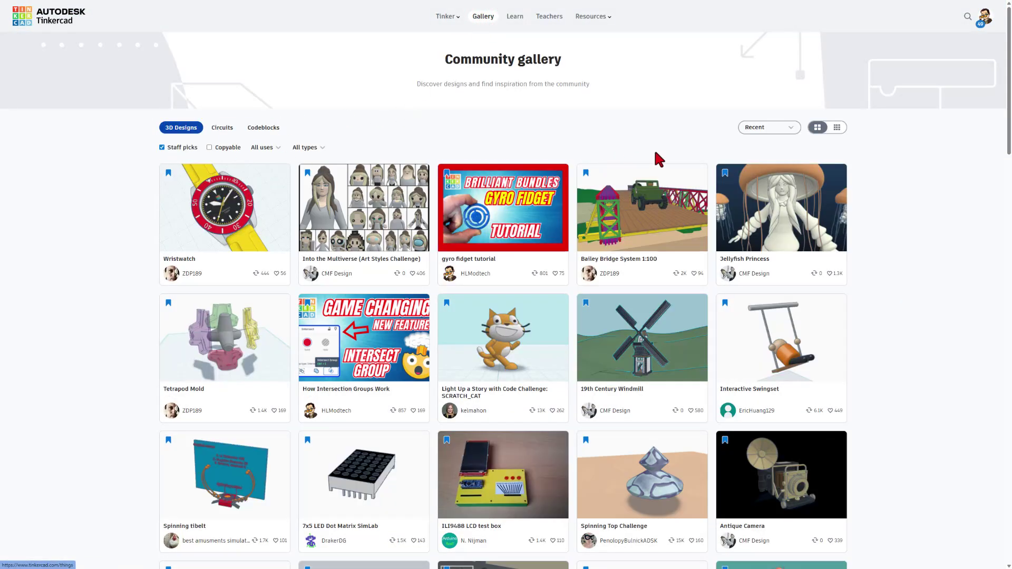
click(208, 222)
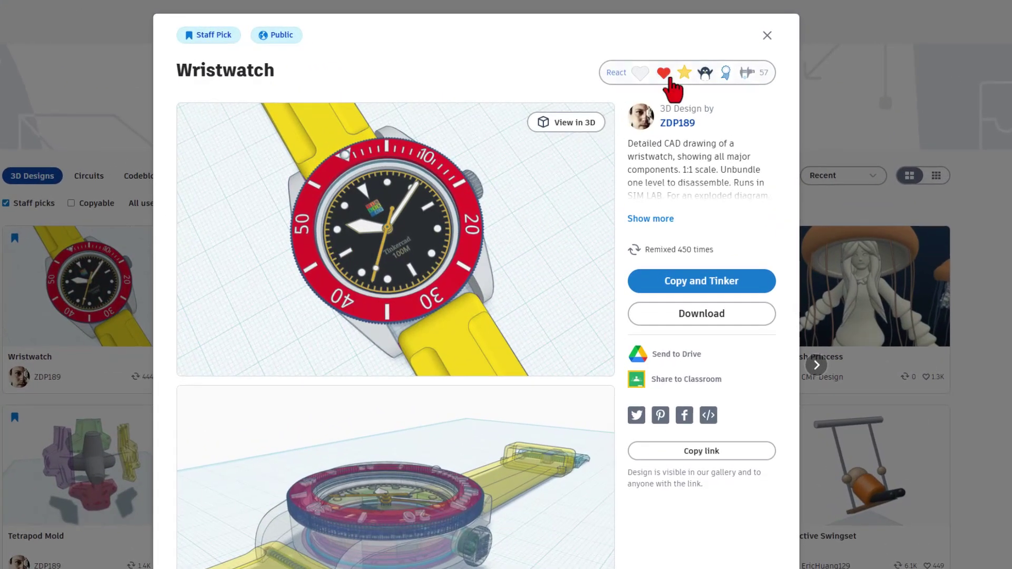
click(668, 73)
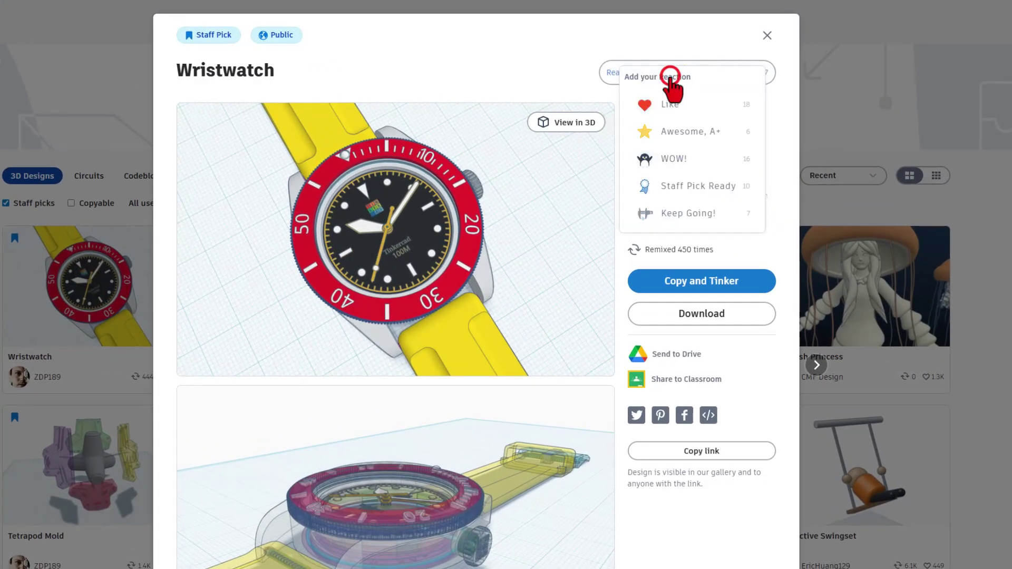
click(667, 155)
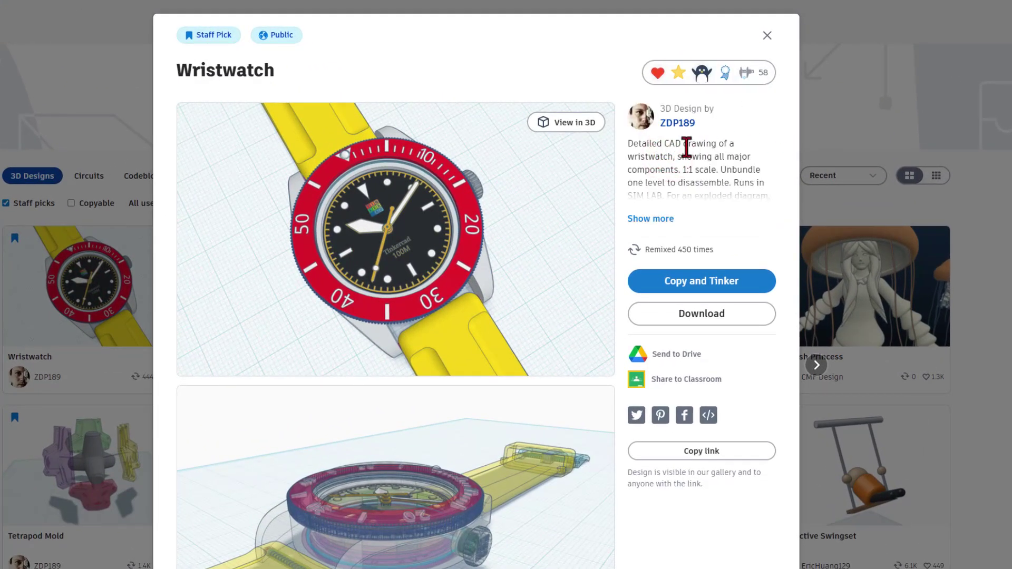
click(656, 221)
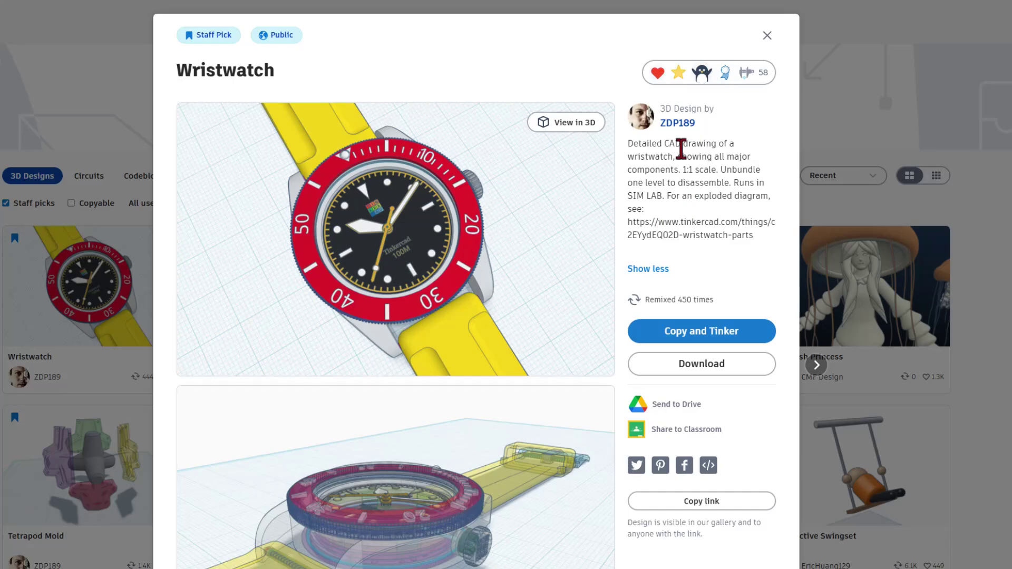
click(823, 128)
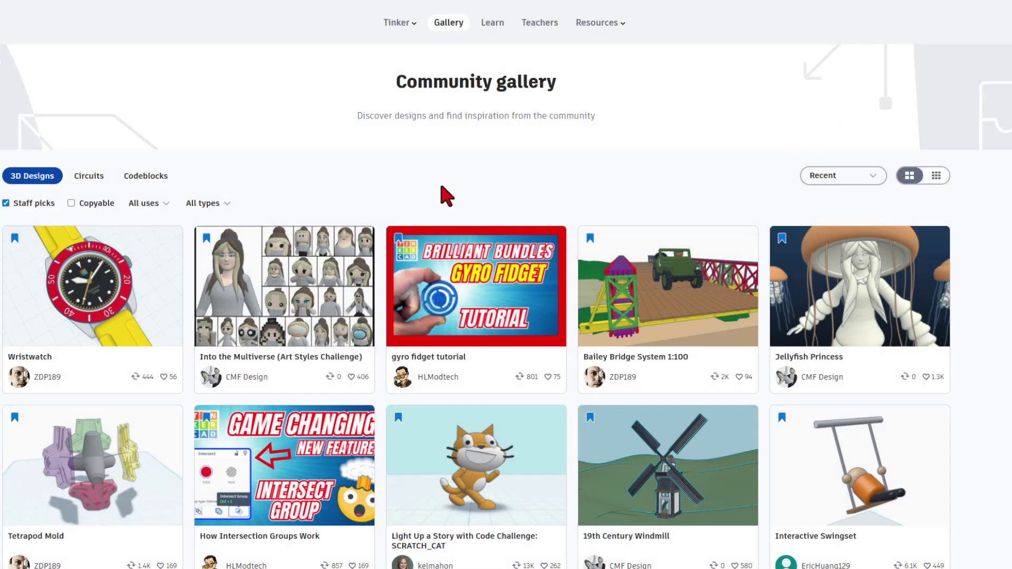
- Open the "Into the Multiverse (Art Styles Challenge)" design and give it an "Awesome, A+" reaction
click(285, 269)
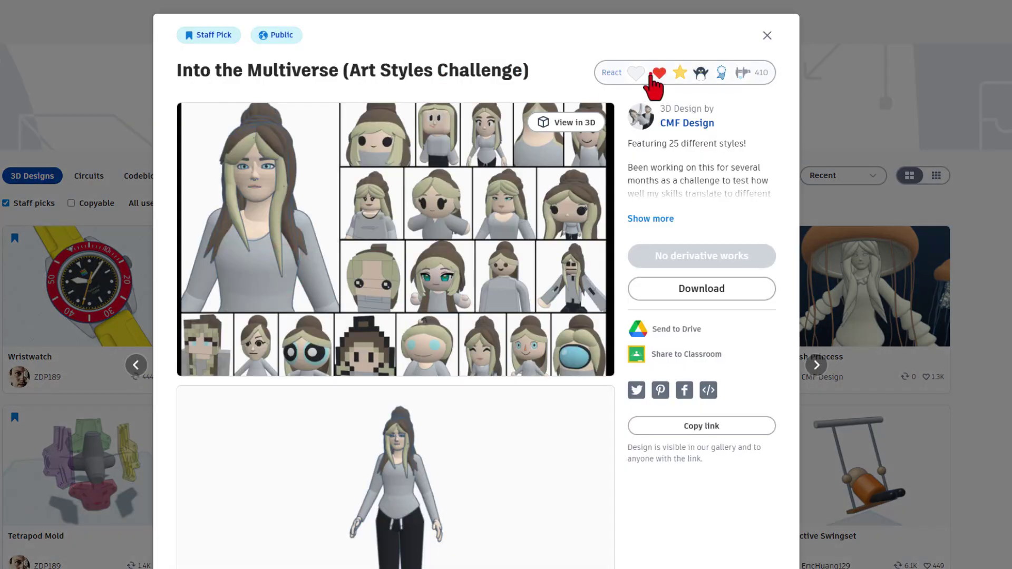
click(653, 78)
click(676, 132)
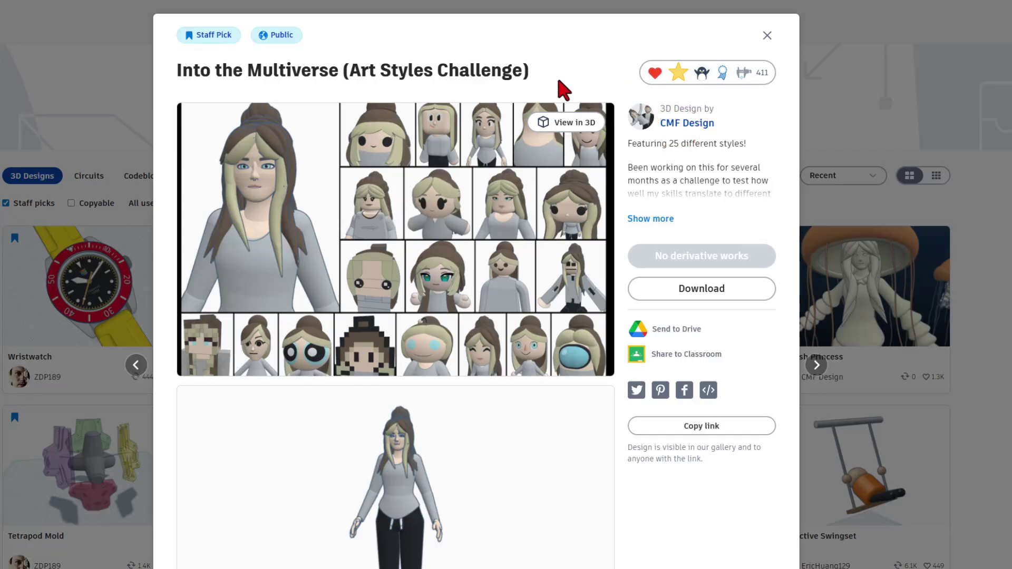
key(Escape)
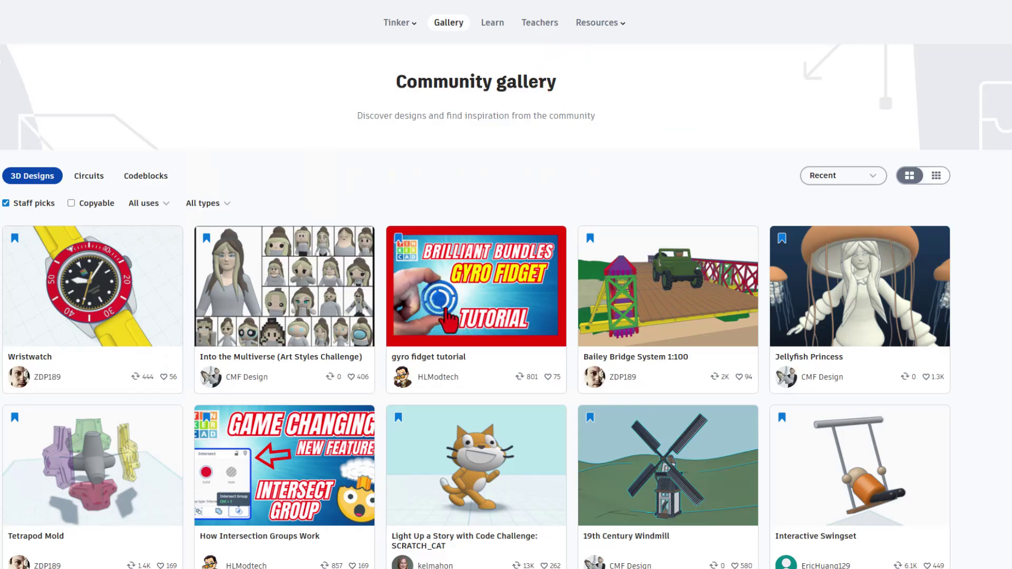
- Open the gyro fidget tutorial design and examine its reaction options and instruction images
click(491, 282)
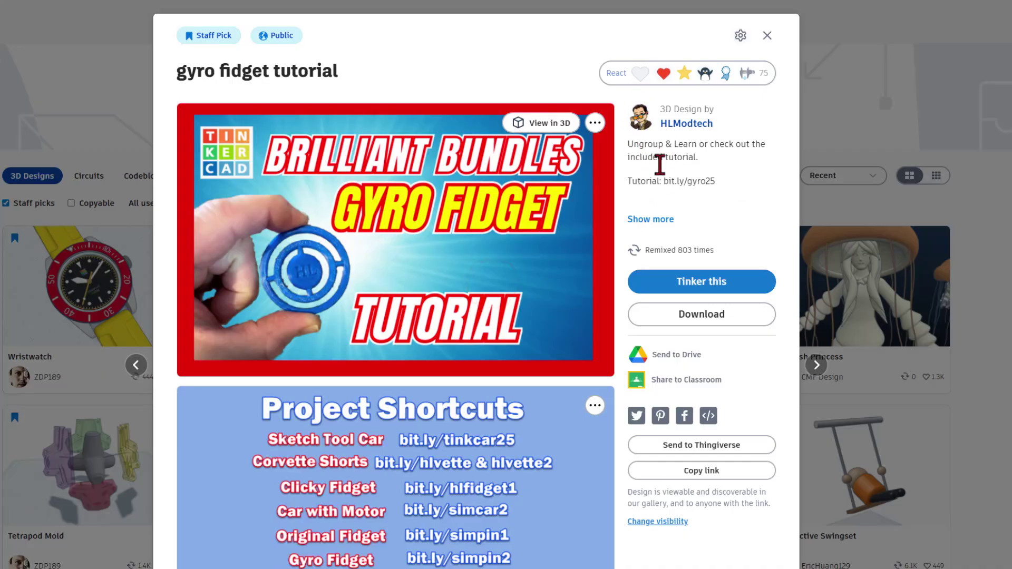
click(675, 73)
click(531, 65)
scroll(483, 45, down, 1)
scroll(396, 283, down, 7)
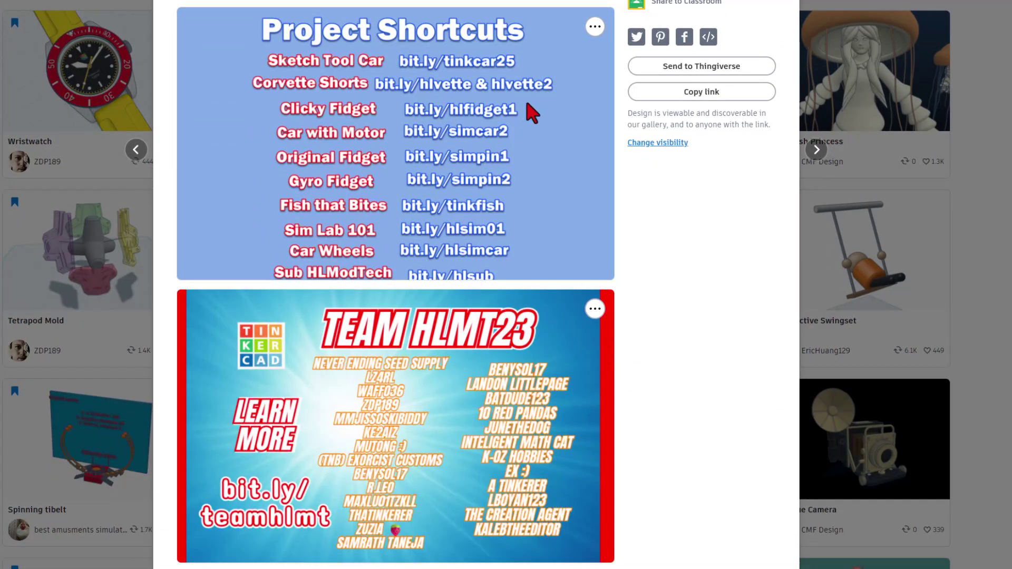
scroll(528, 103, up, 8)
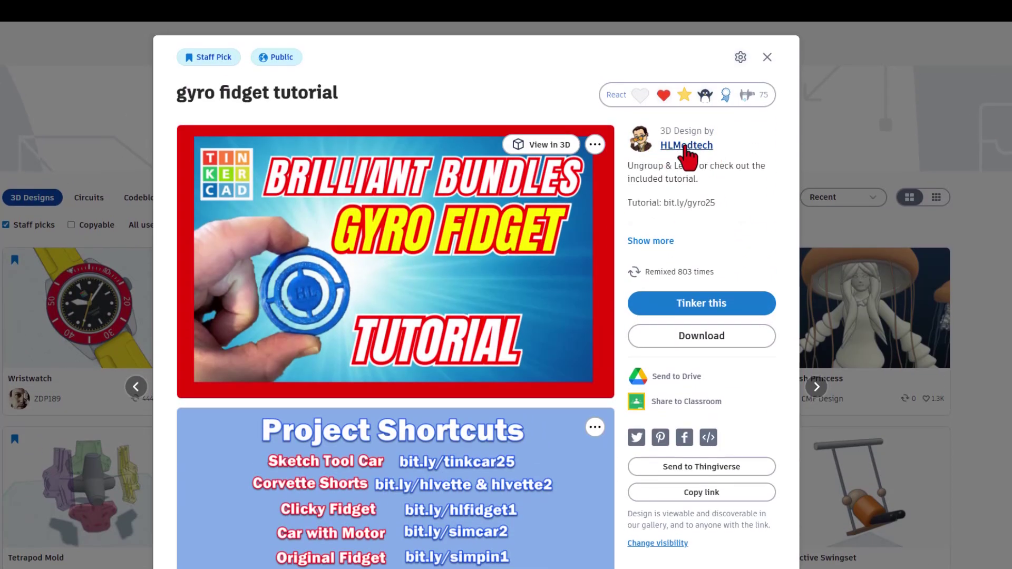
click(852, 152)
- Turn off the gallery's staff picks filter and add a reaction to the "foxy springtrap fusion" design
click(6, 224)
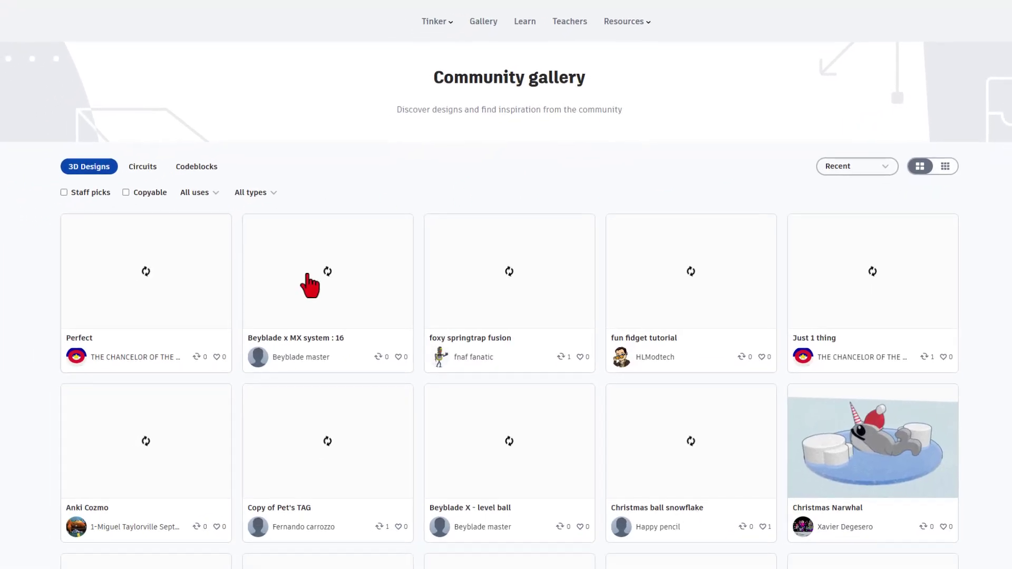
click(509, 271)
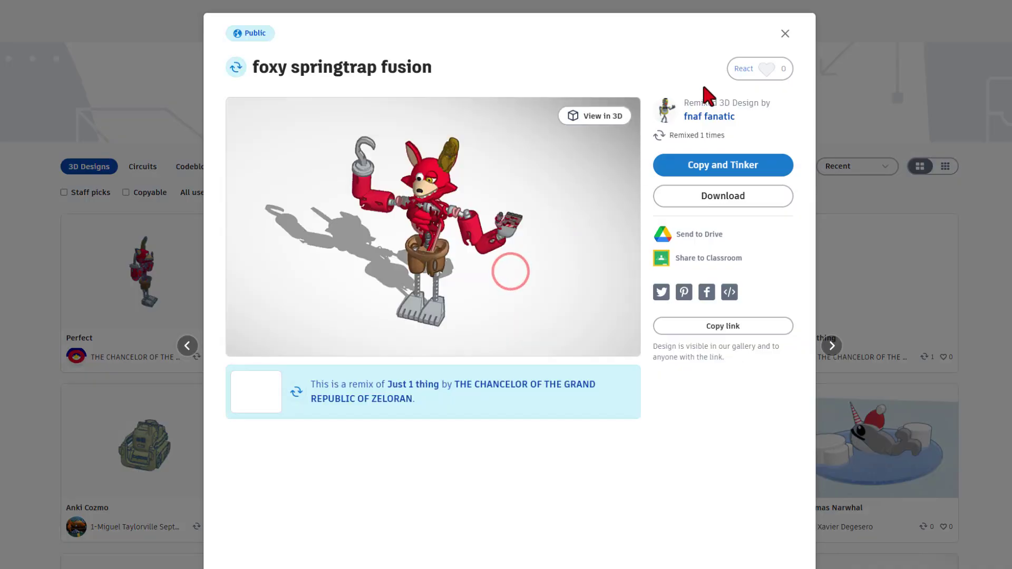
click(747, 72)
click(723, 122)
click(852, 97)
- Open the Christmas Narwhal design, add a reaction to it and return to the gallery
click(883, 458)
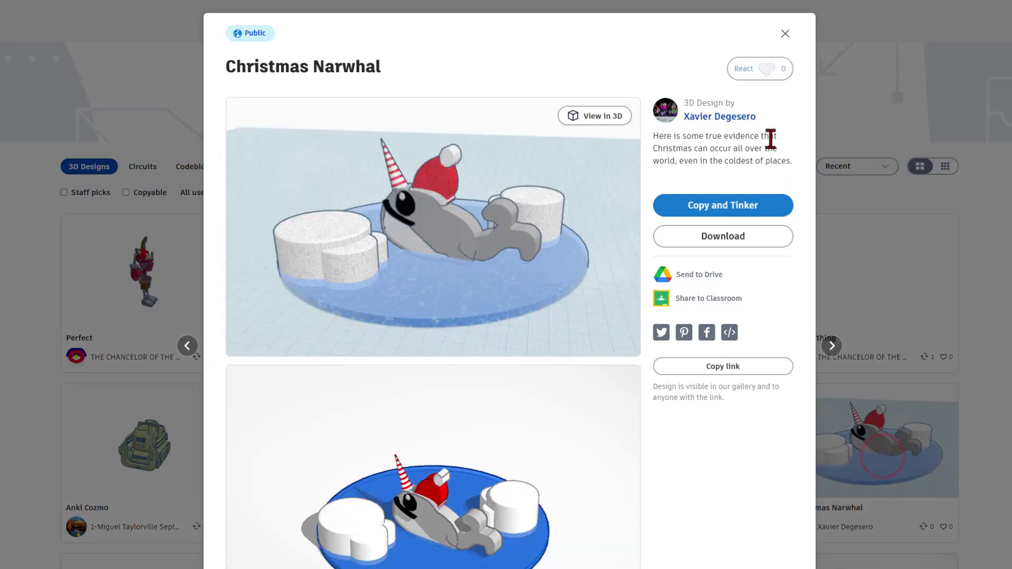
click(761, 70)
click(719, 125)
click(845, 94)
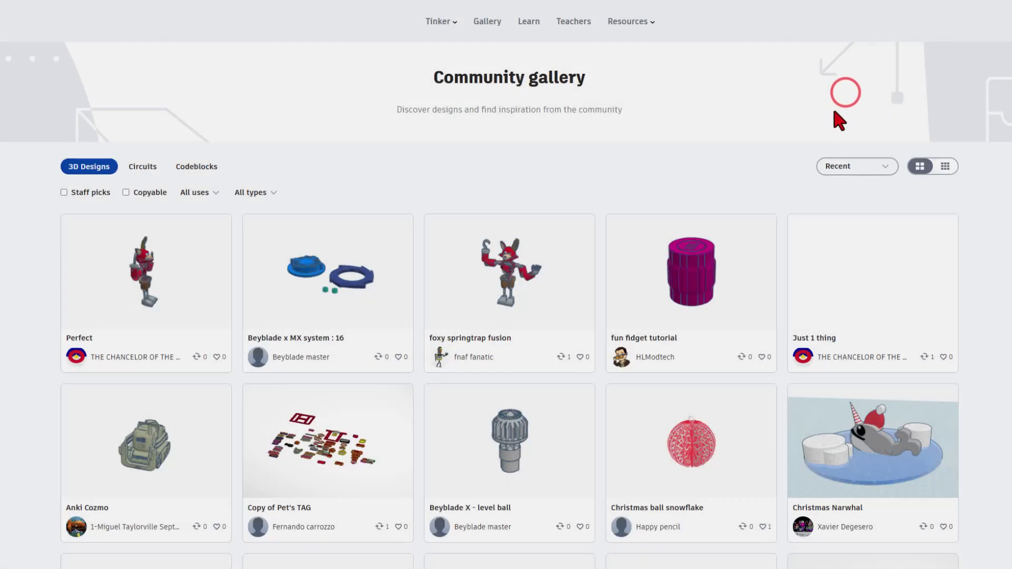
- Open the published fun fidget tutorial in the gallery, review its public page and close it
click(681, 309)
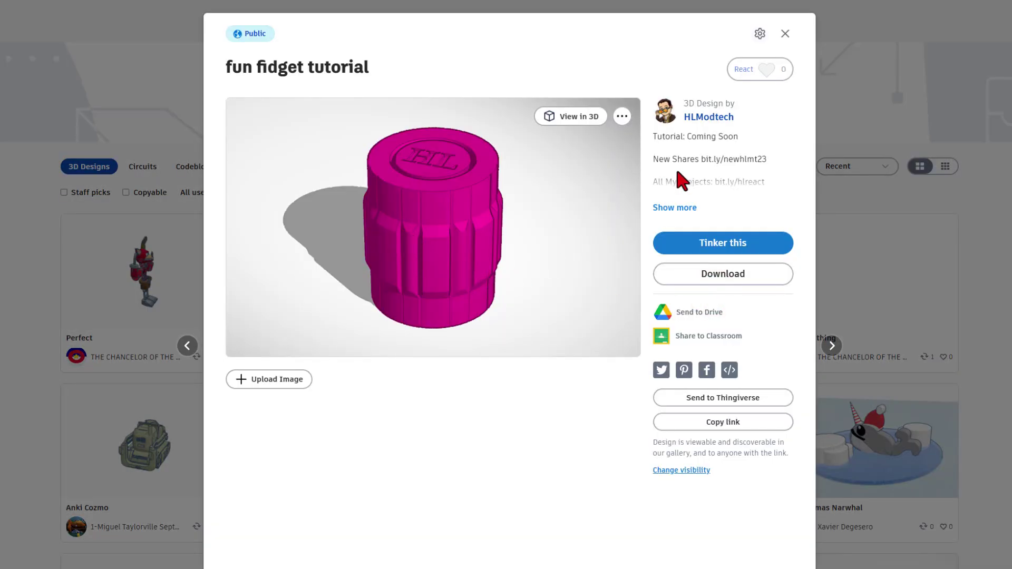
click(928, 77)
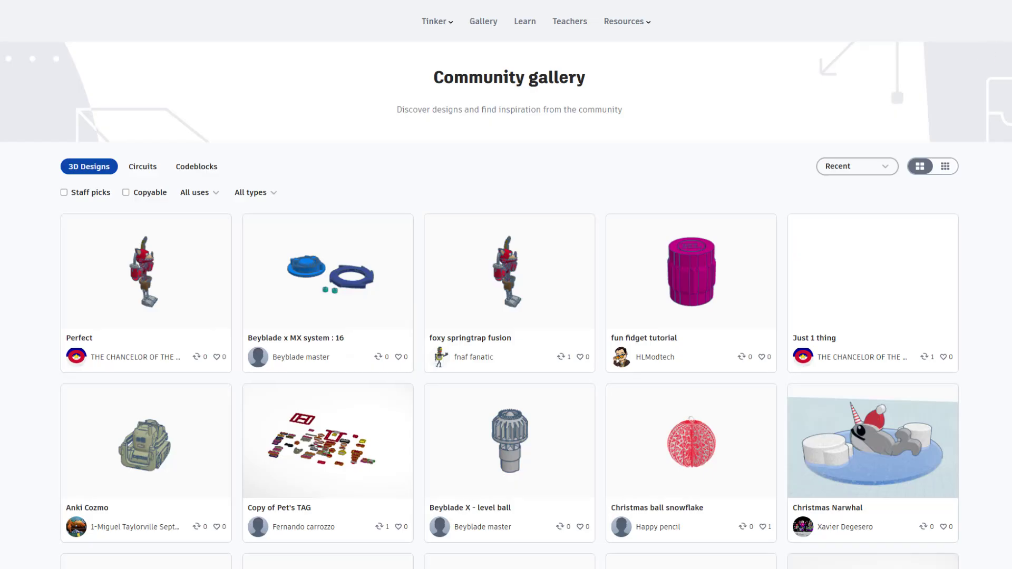
- Search the community gallery for "hlmt23" and sort the designs by Recent
click(365, 18)
text(hlmt23)
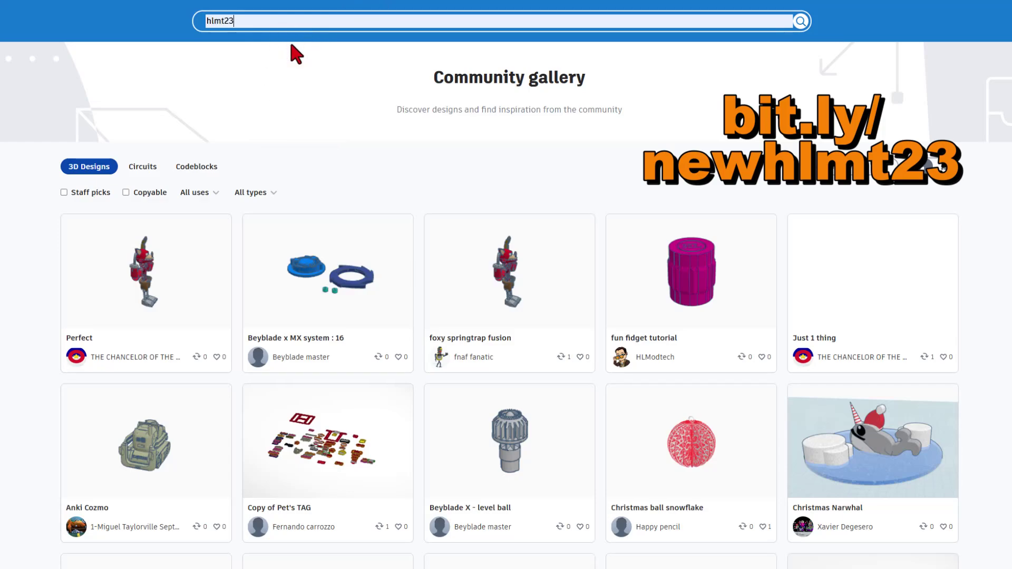
key(Return)
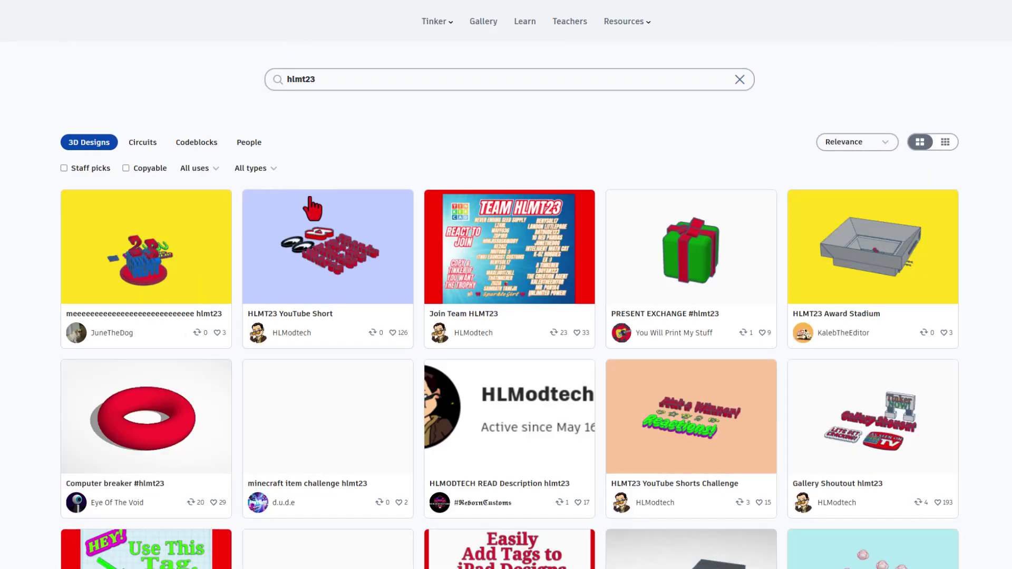
click(840, 142)
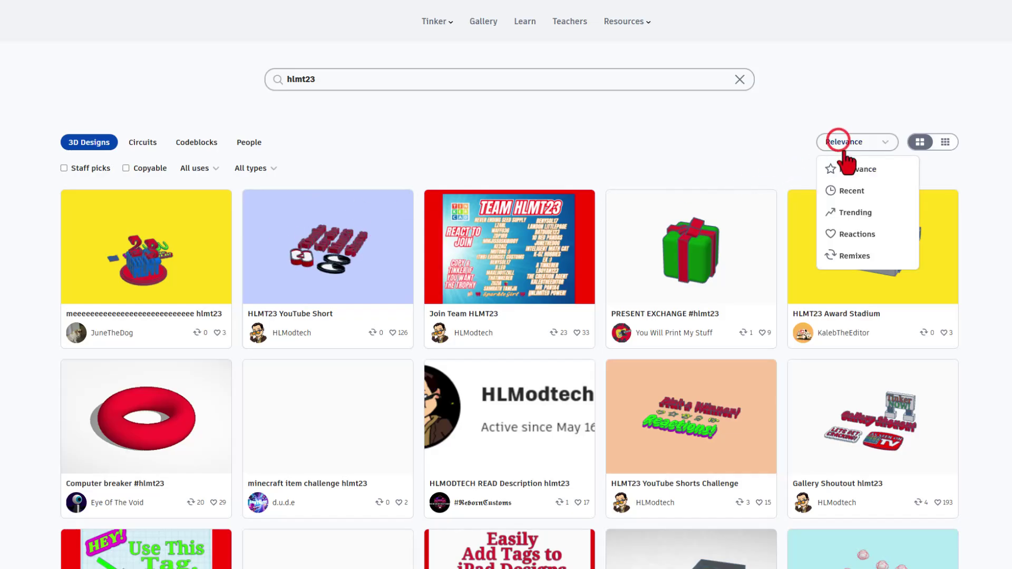
click(845, 190)
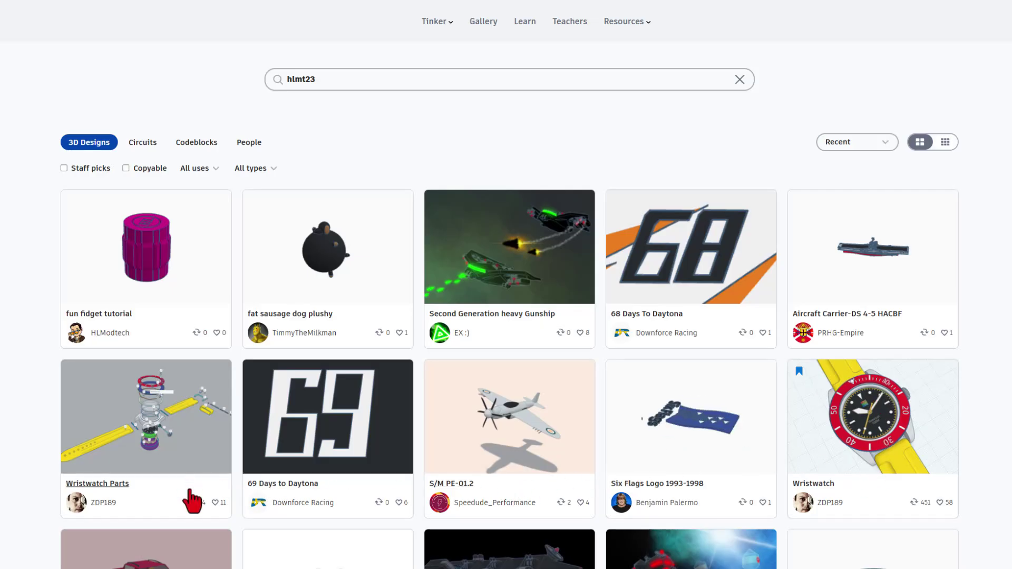
- Browse the recent designs tagged hlmt23 to examine what the community has shared
scroll(192, 503, down, 5)
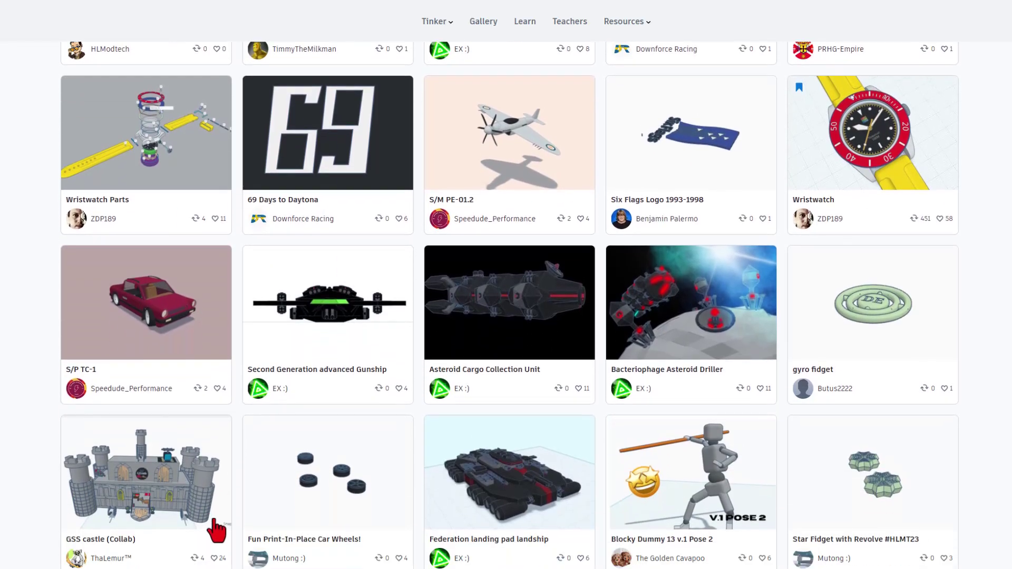
scroll(216, 531, down, 1)
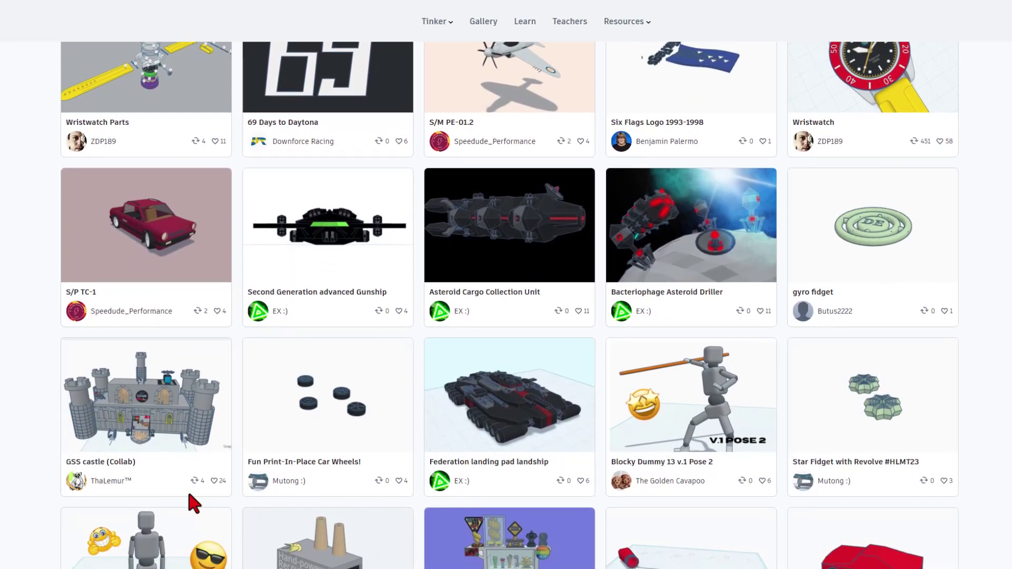
scroll(910, 422, up, 3)
scroll(909, 419, down, 4)
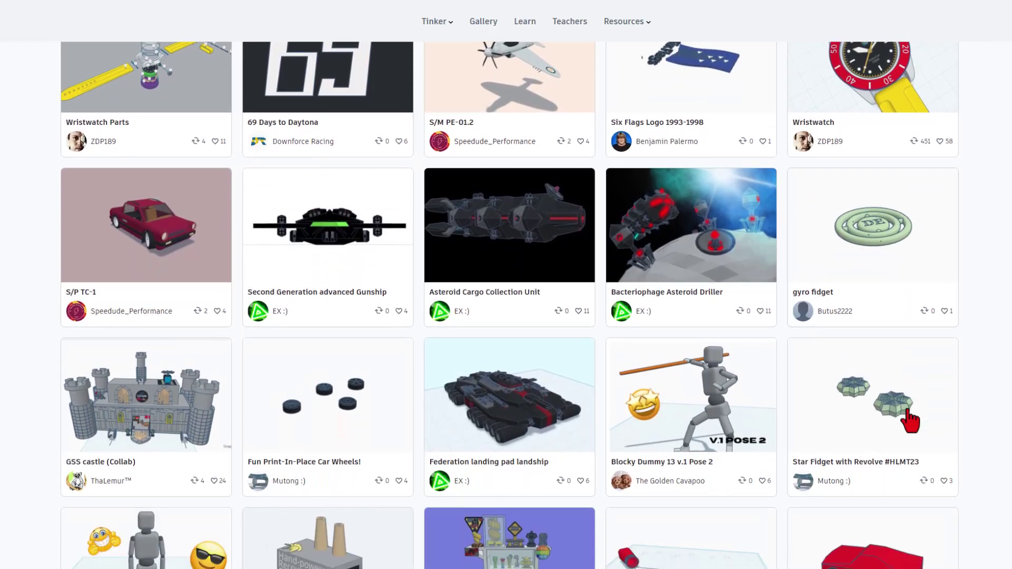
scroll(910, 422, down, 2)
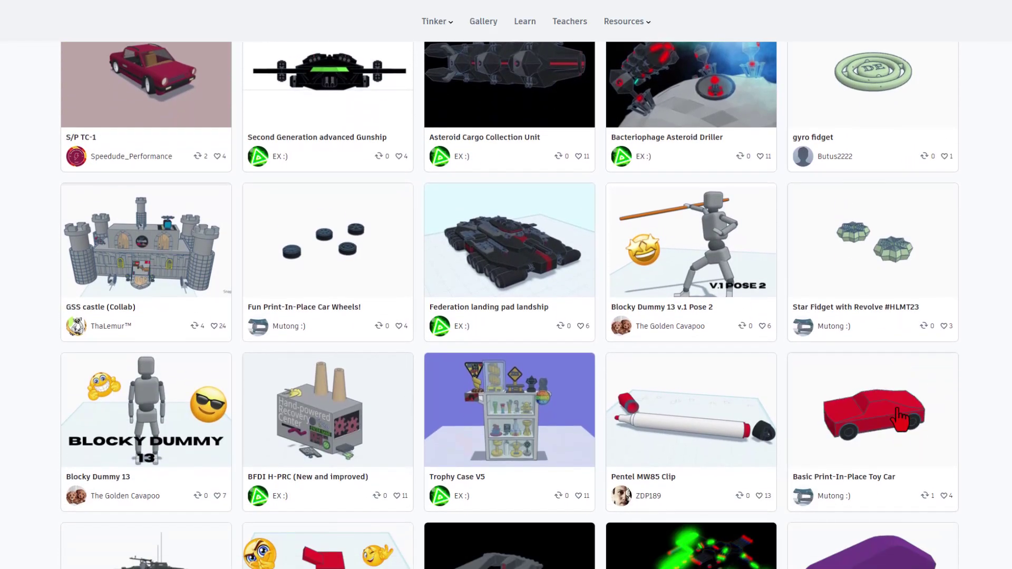
scroll(774, 354, up, 3)
scroll(774, 355, down, 3)
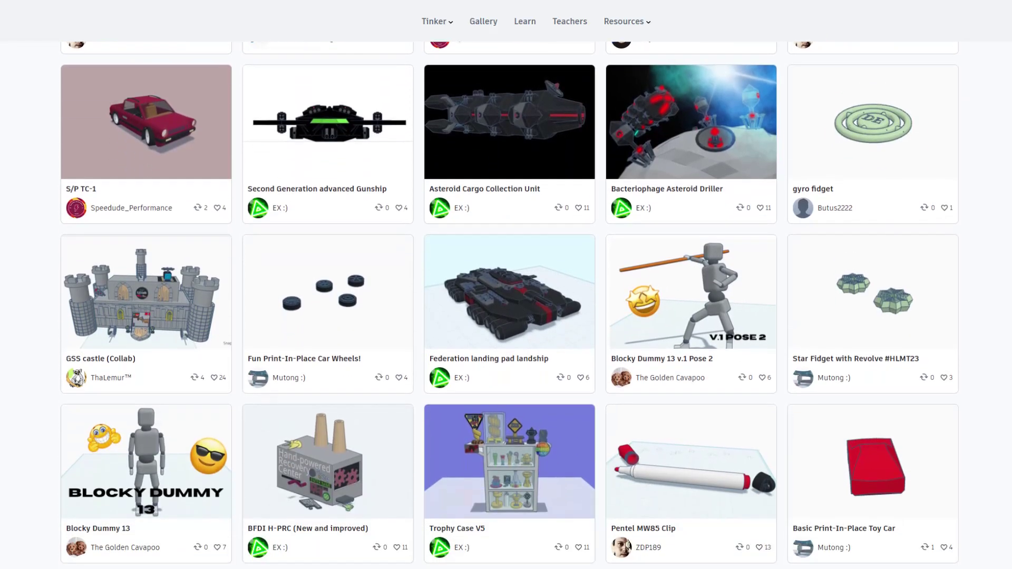